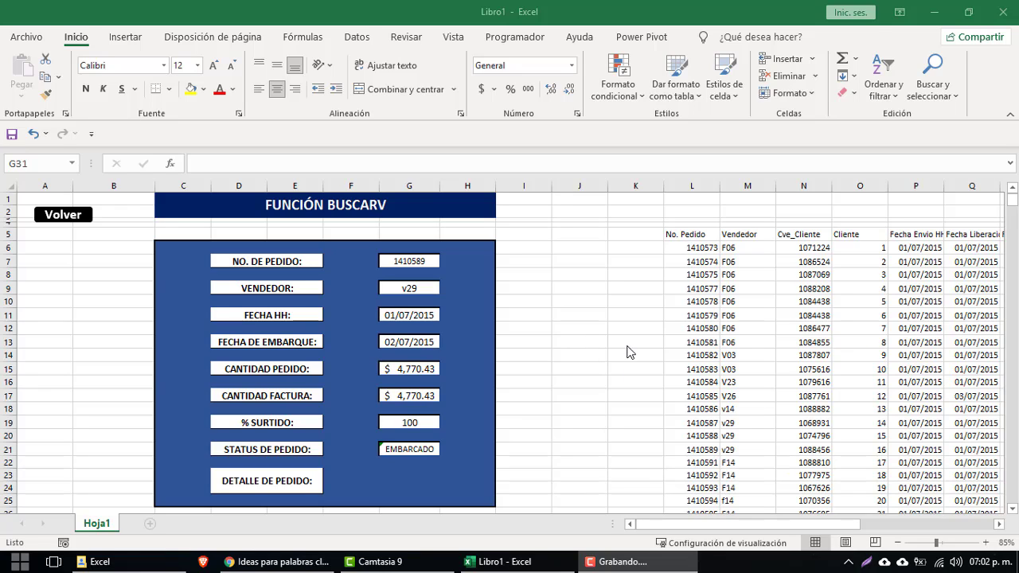
- Review the data table's order numbers and the form's field labels, VENDEDOR through STATUS DE PEDIDO
click(703, 264)
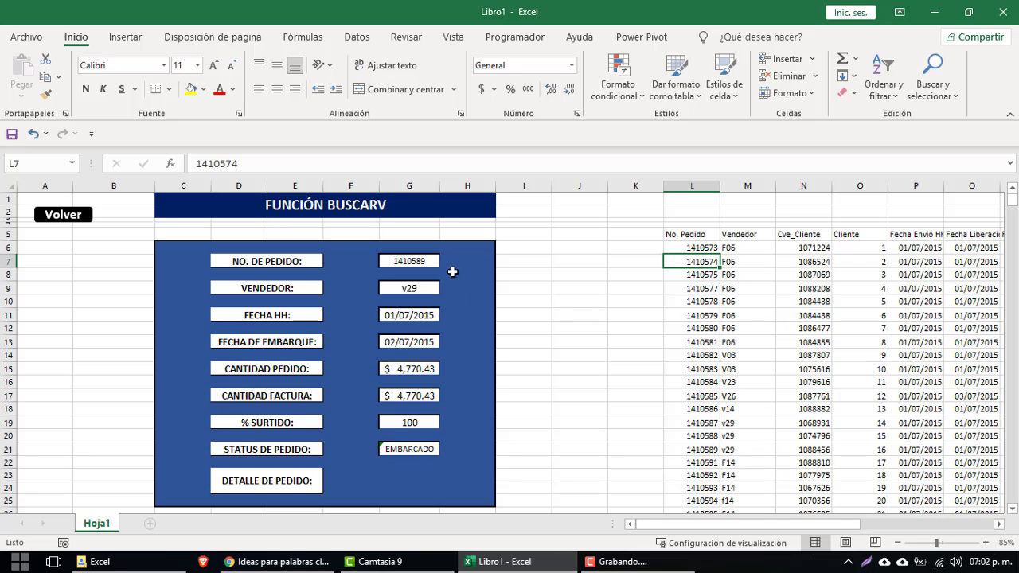
click(427, 263)
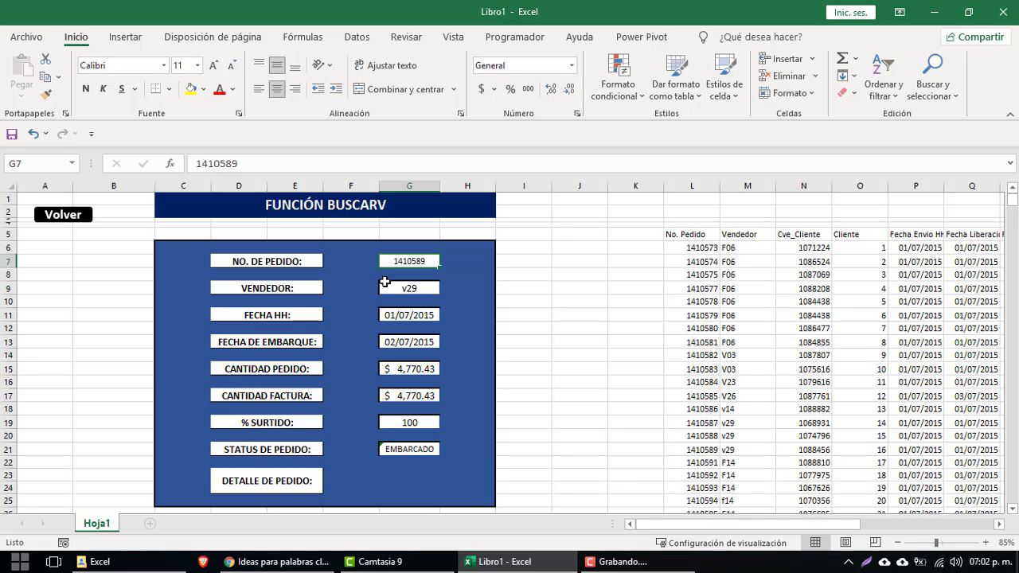
click(282, 290)
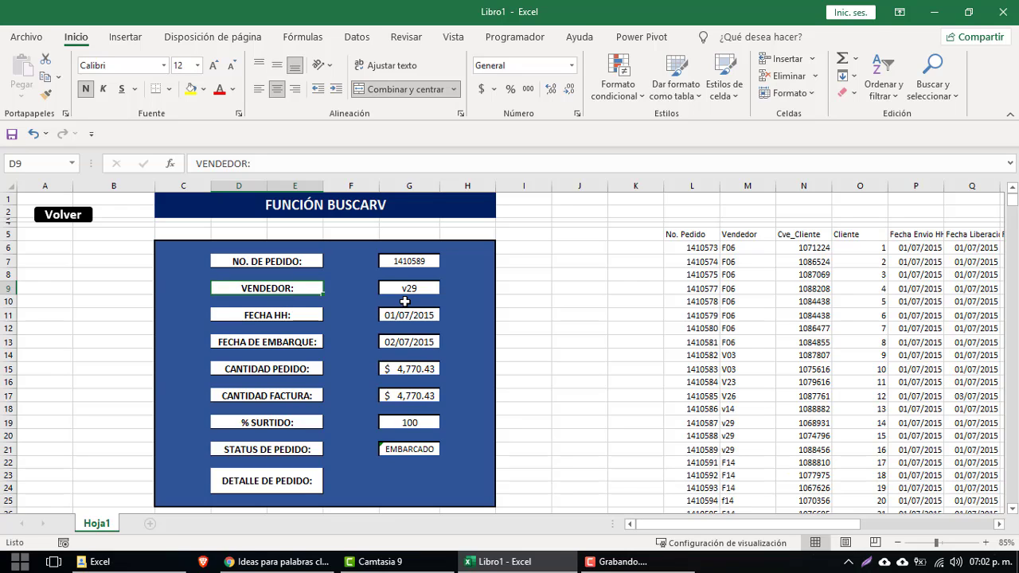
click(318, 317)
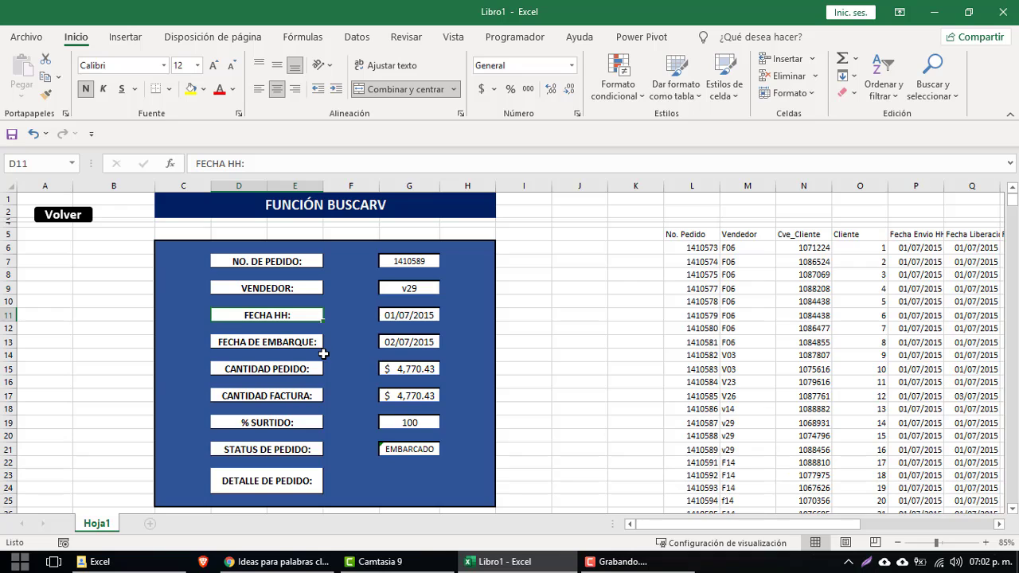
click(316, 350)
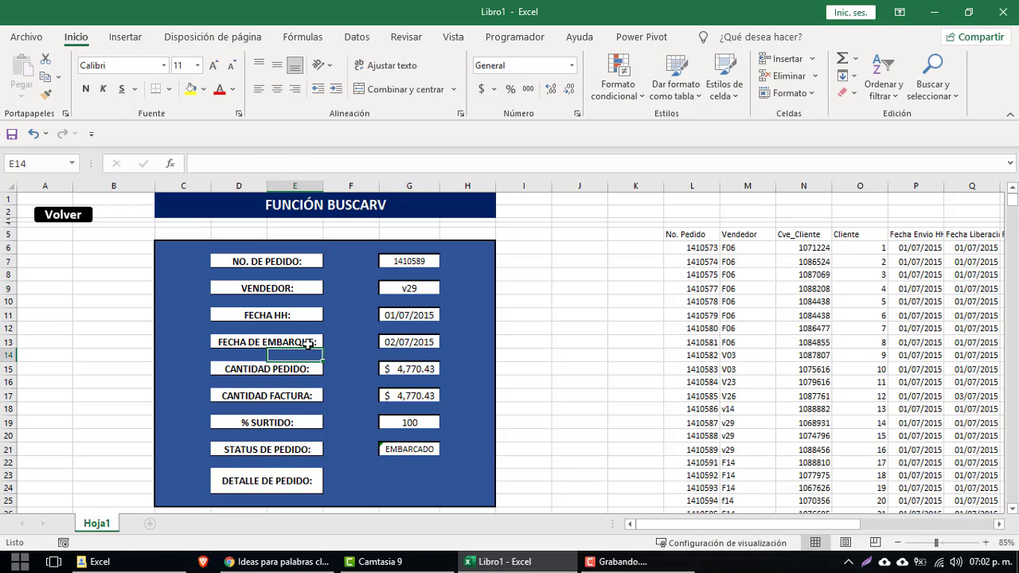
click(311, 344)
click(310, 369)
click(310, 395)
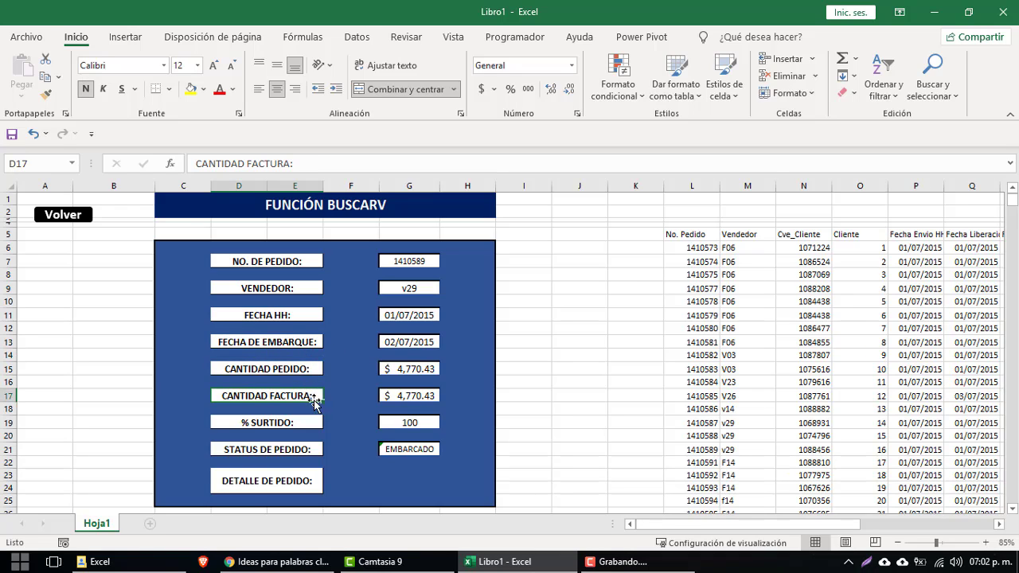
click(298, 425)
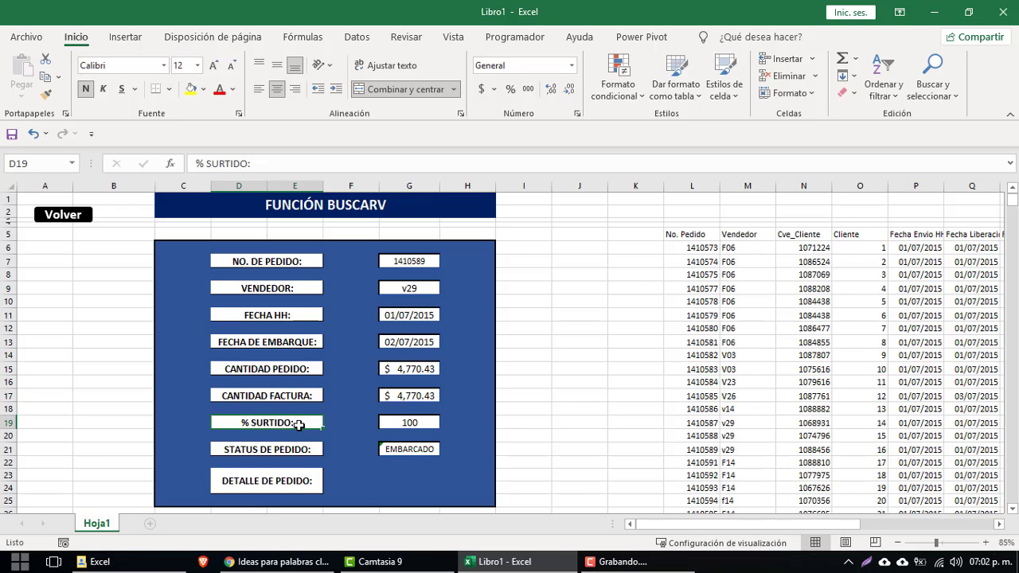
click(303, 450)
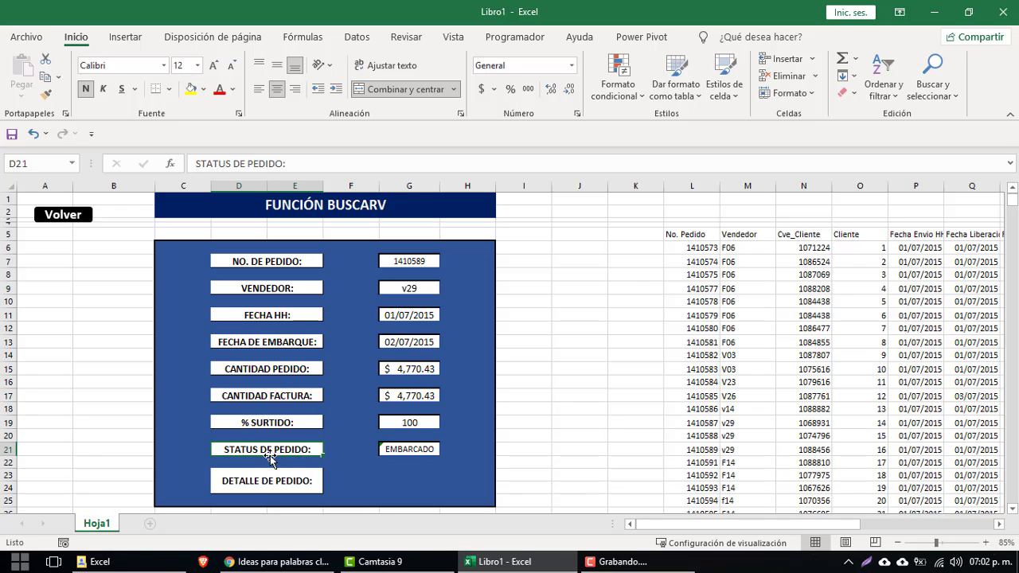
click(713, 287)
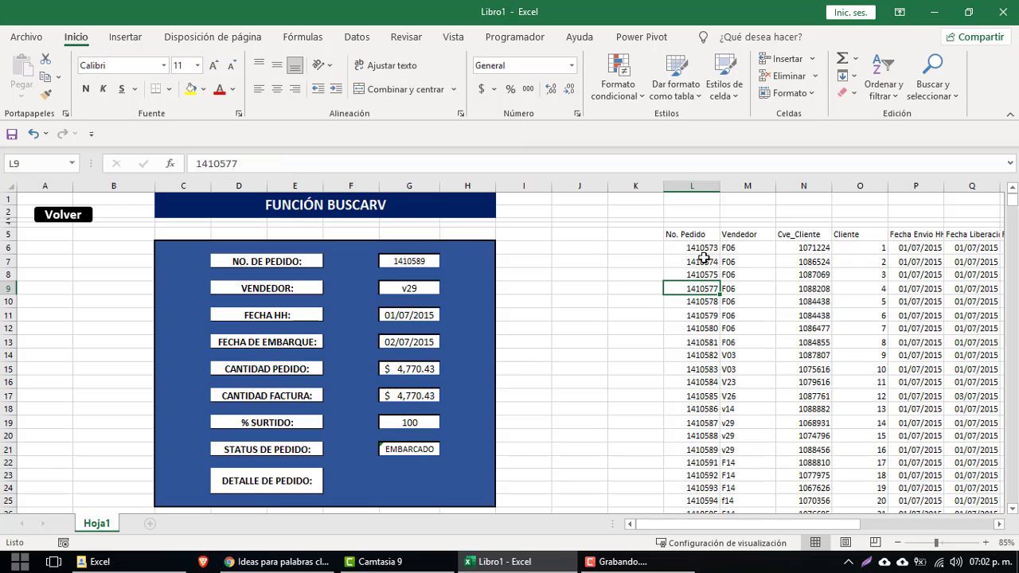
click(684, 236)
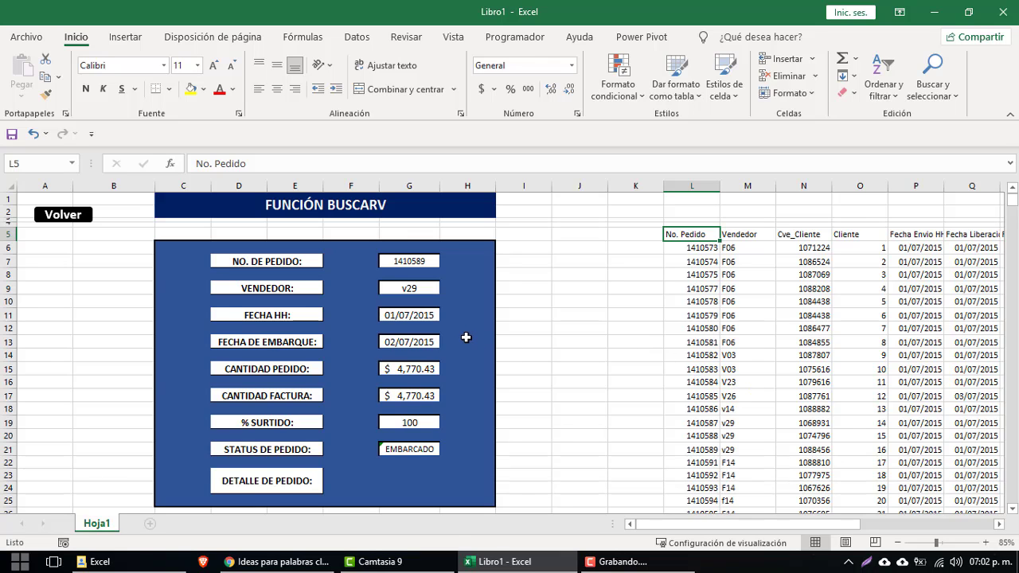
- Move down to the second form and check its order number 1410596 in G29
scroll(455, 351, down, 3)
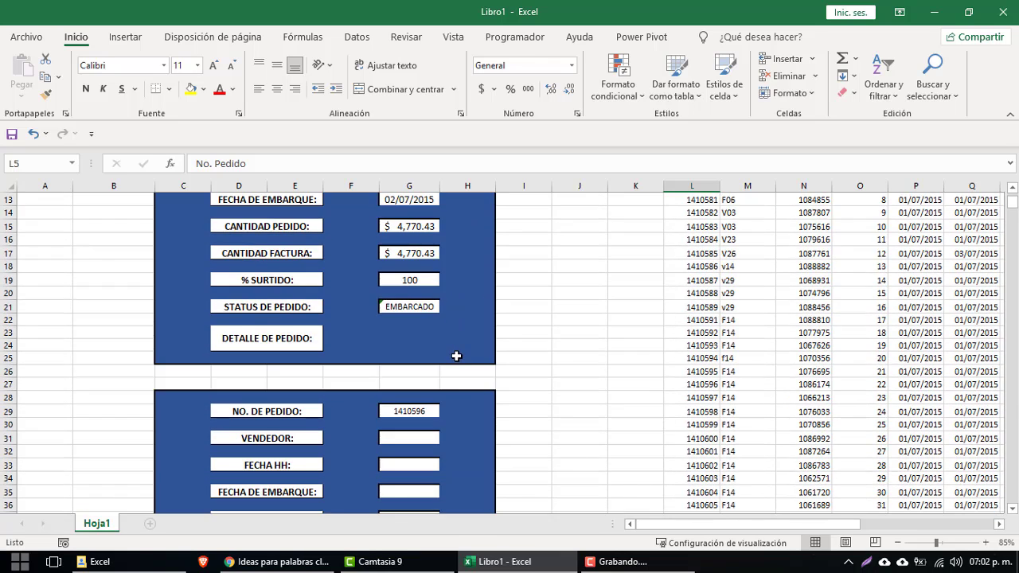
scroll(456, 354, down, 1)
scroll(456, 366, down, 3)
scroll(456, 374, down, 1)
scroll(456, 375, down, 1)
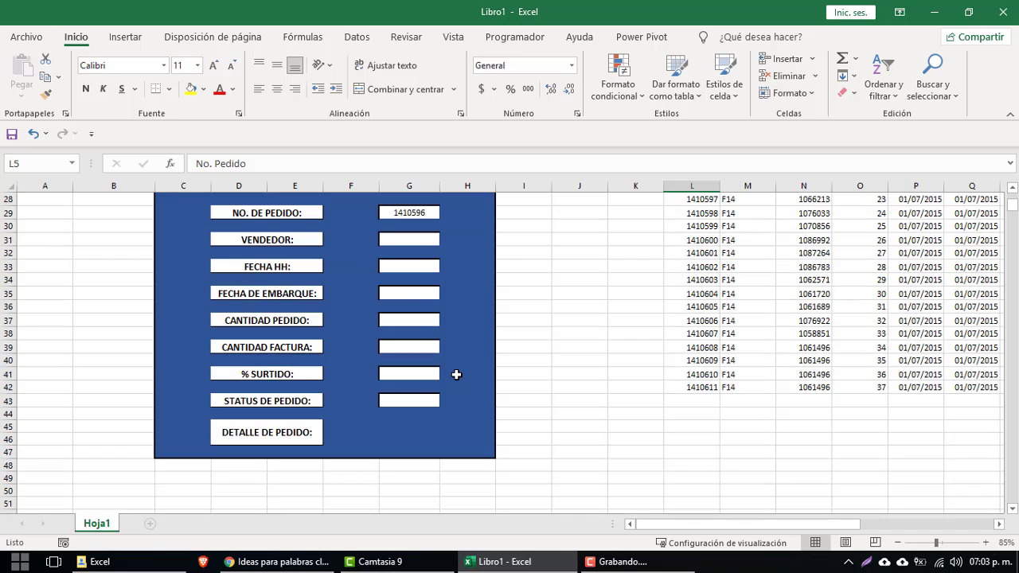
scroll(456, 376, up, 1)
click(423, 257)
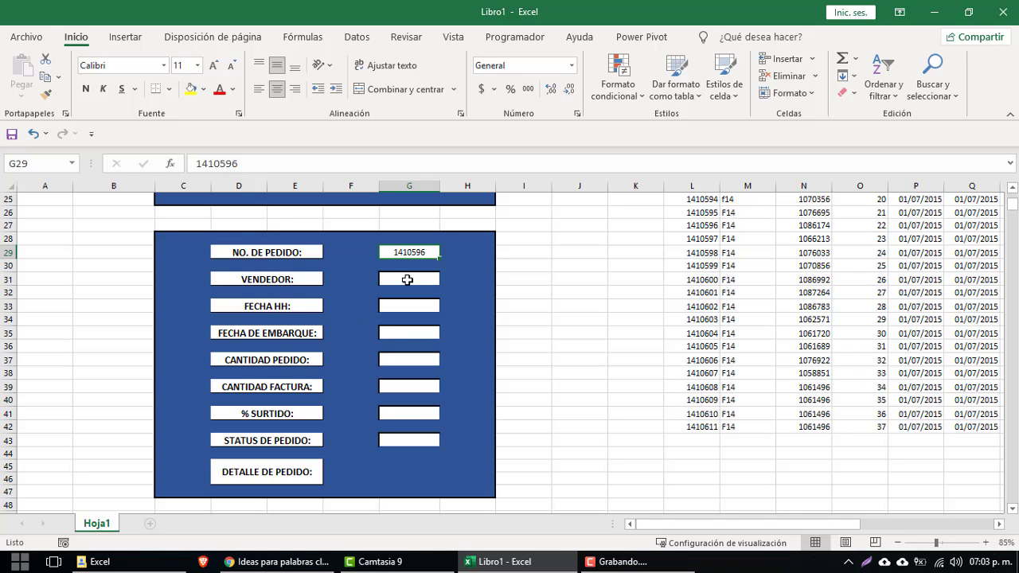
- Begin =BUSCARV(G29, in the second form's VENDEDOR cell G31
click(407, 279)
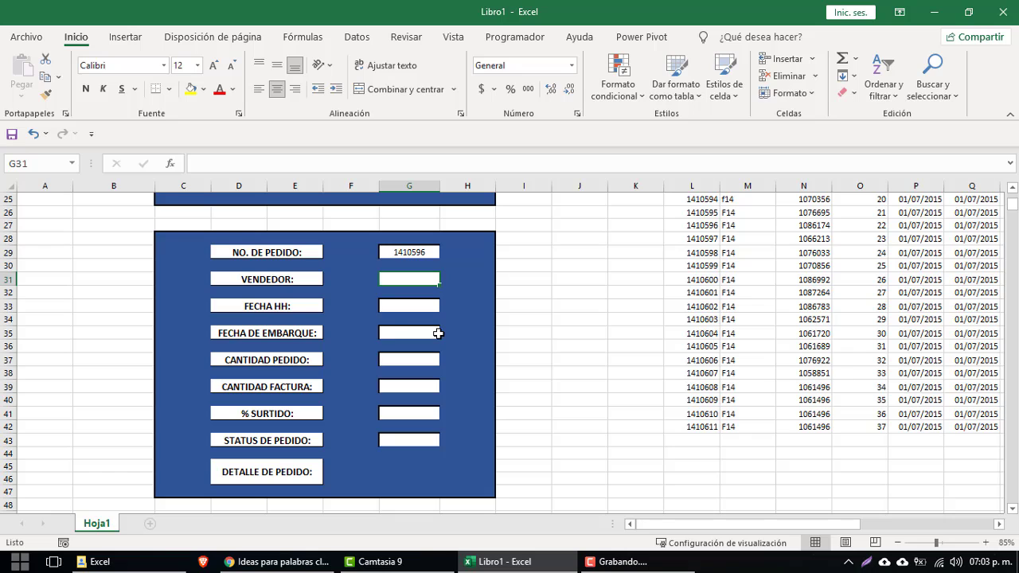
text(=)
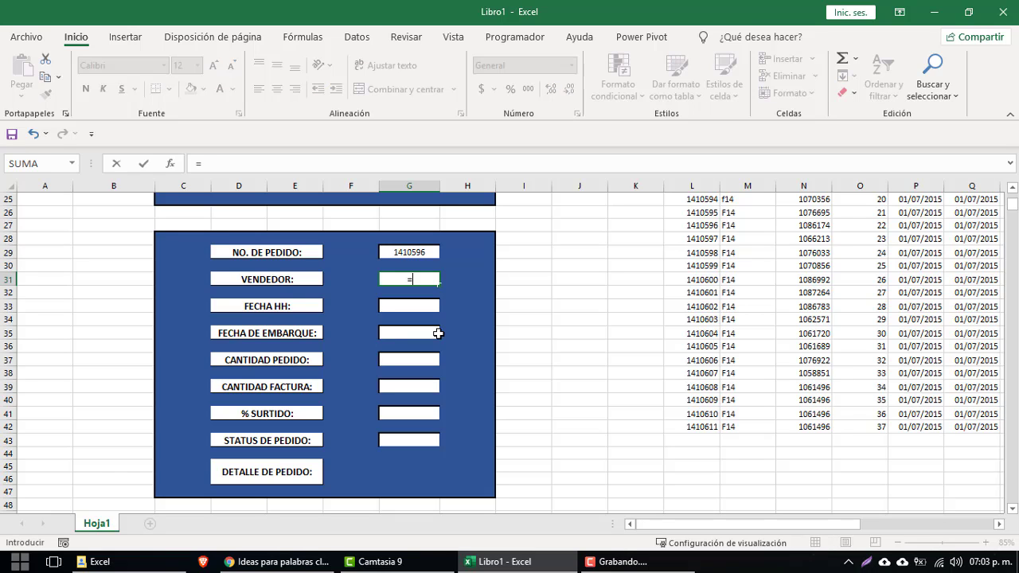
text(bu)
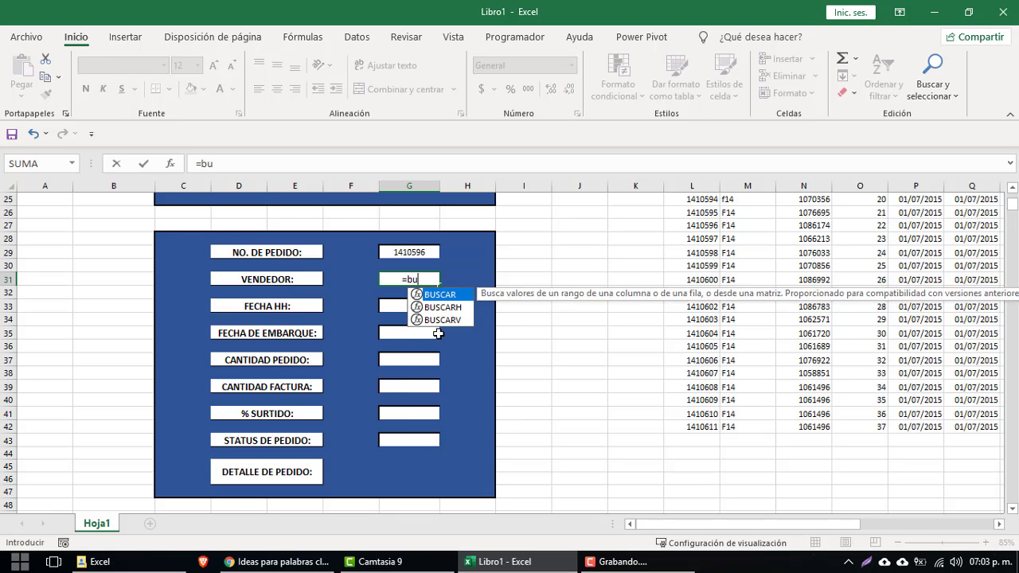
double_click(449, 321)
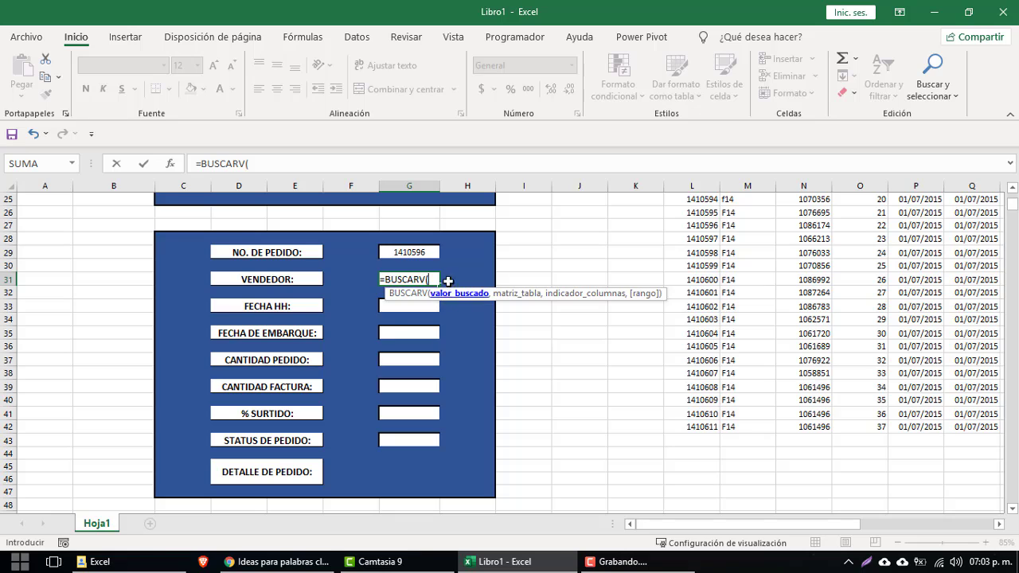
click(407, 252)
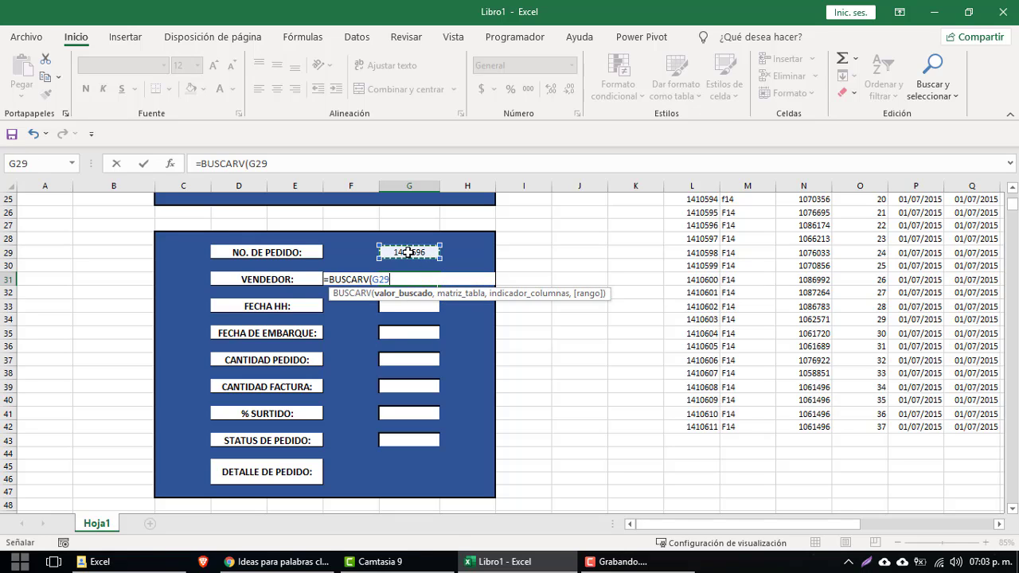
text(,)
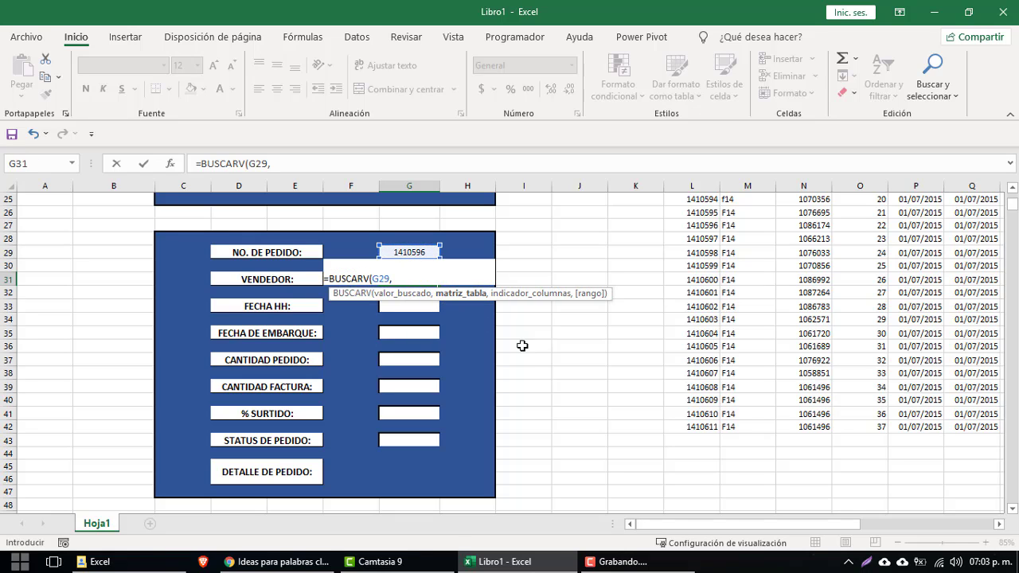
scroll(637, 408, up, 3)
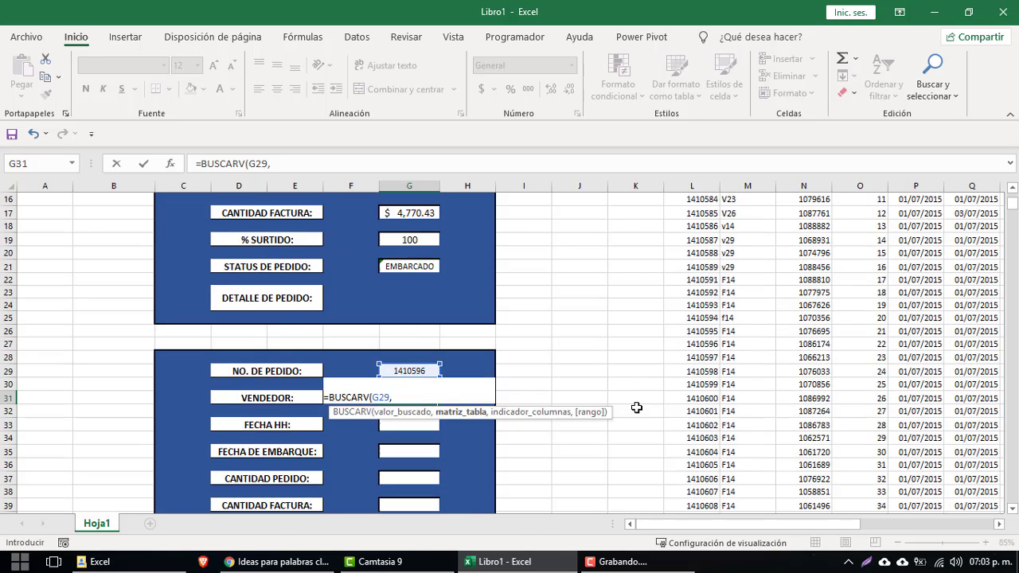
scroll(637, 408, up, 5)
- Select the data table from L5 down to row 42 and lock it as $L$5:$AA$42
click(693, 235)
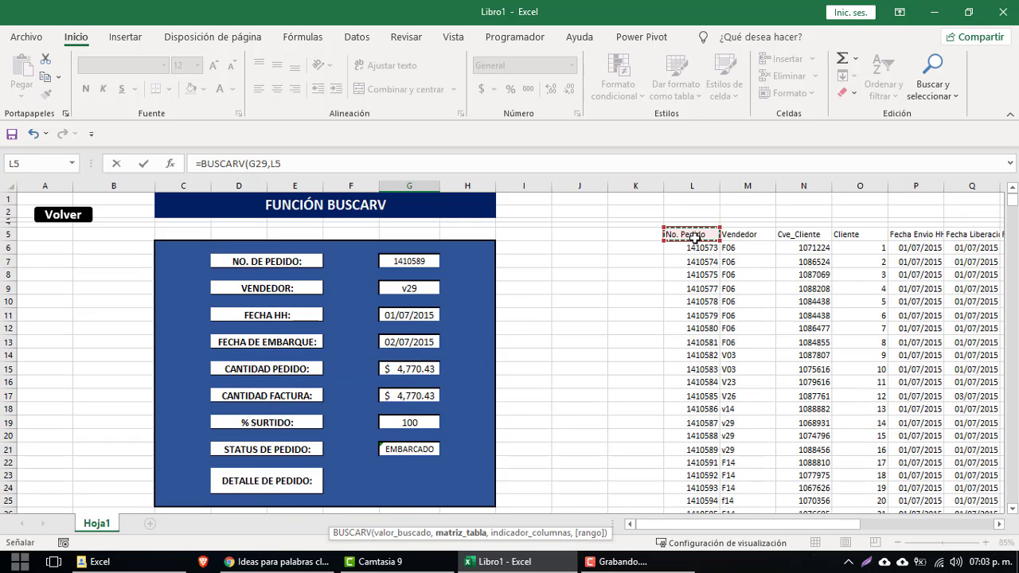
drag(694, 237, 775, 236)
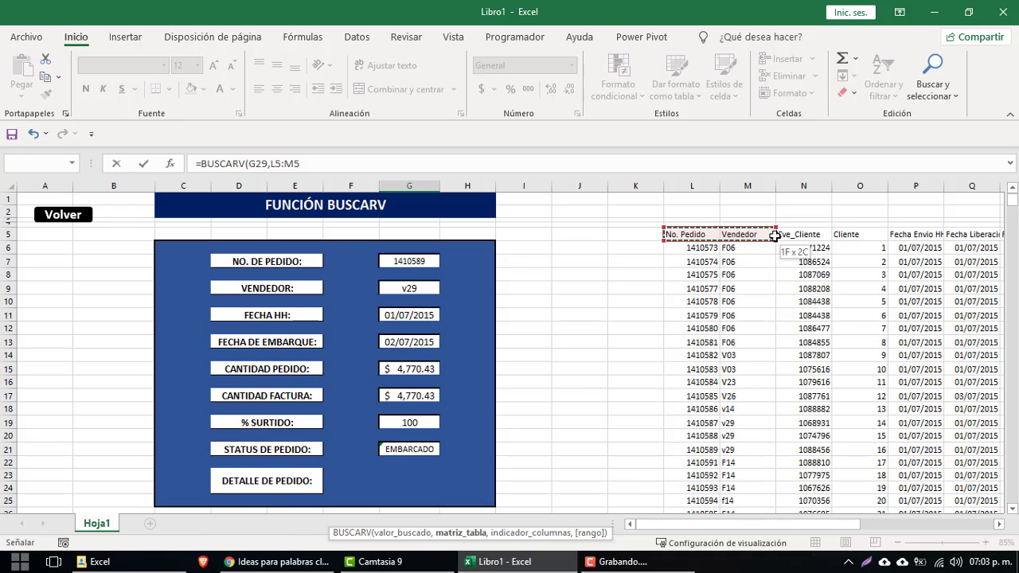
drag(774, 236, 737, 388)
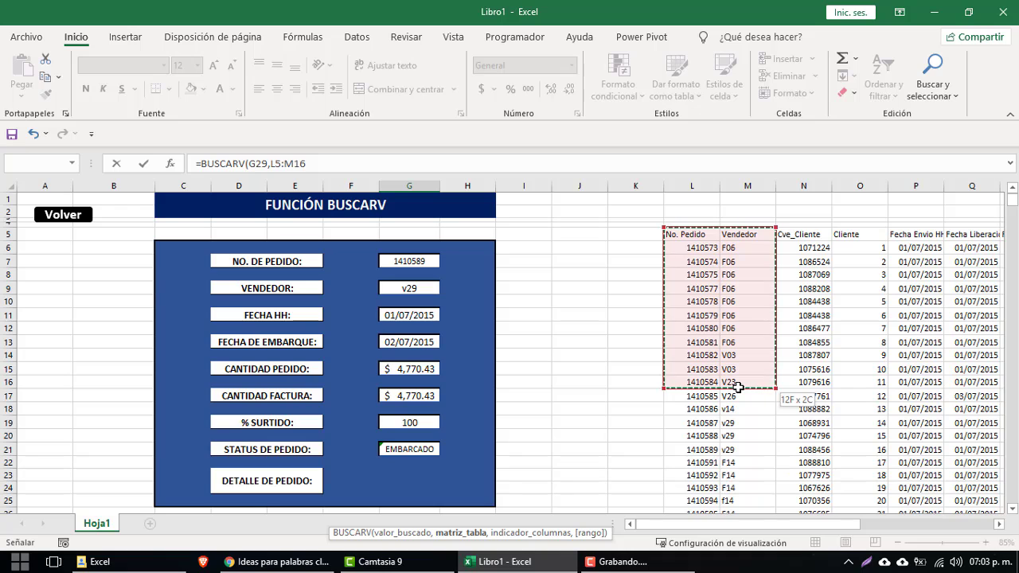
drag(738, 387, 738, 391)
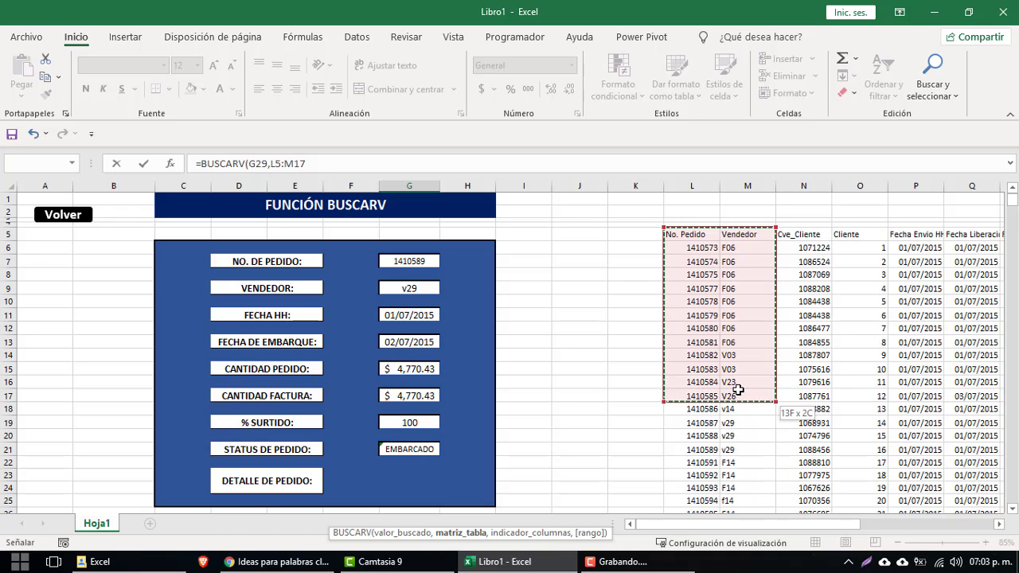
drag(752, 348, 1015, 228)
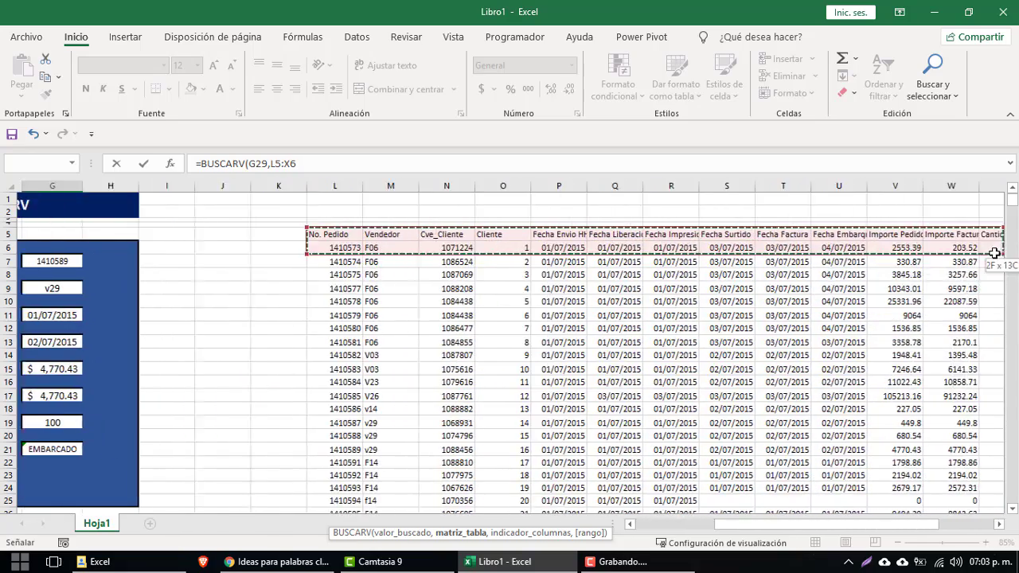
drag(1015, 228, 744, 489)
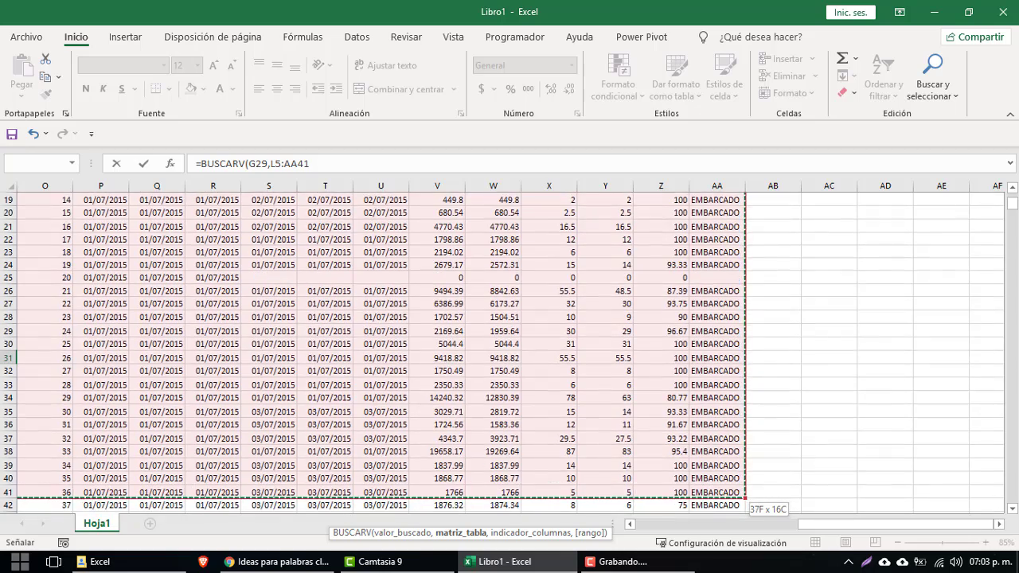
mouse_move(744, 490)
mouse_down()
mouse_move(715, 499)
mouse_move(726, 479)
mouse_up()
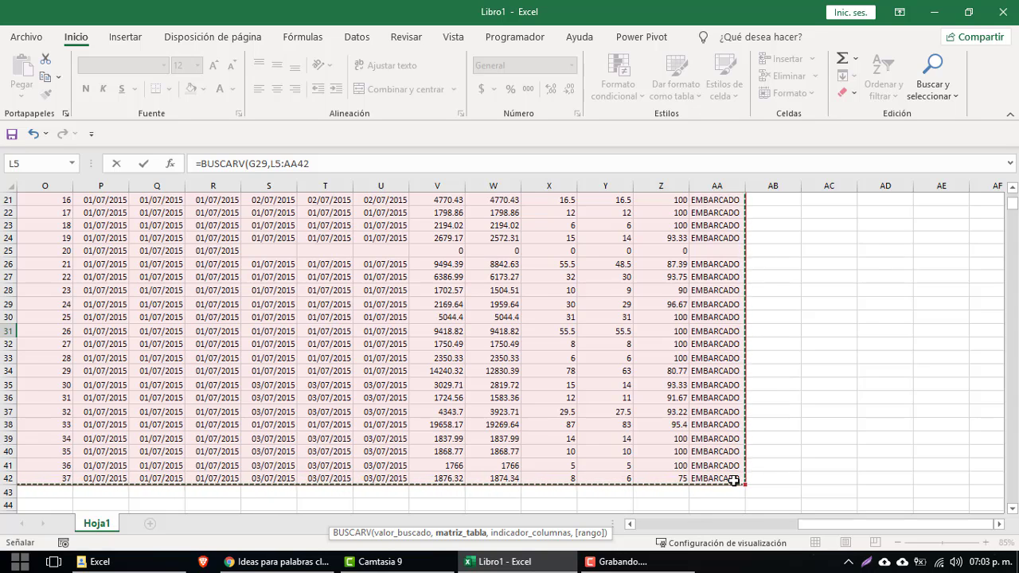
key(F4)
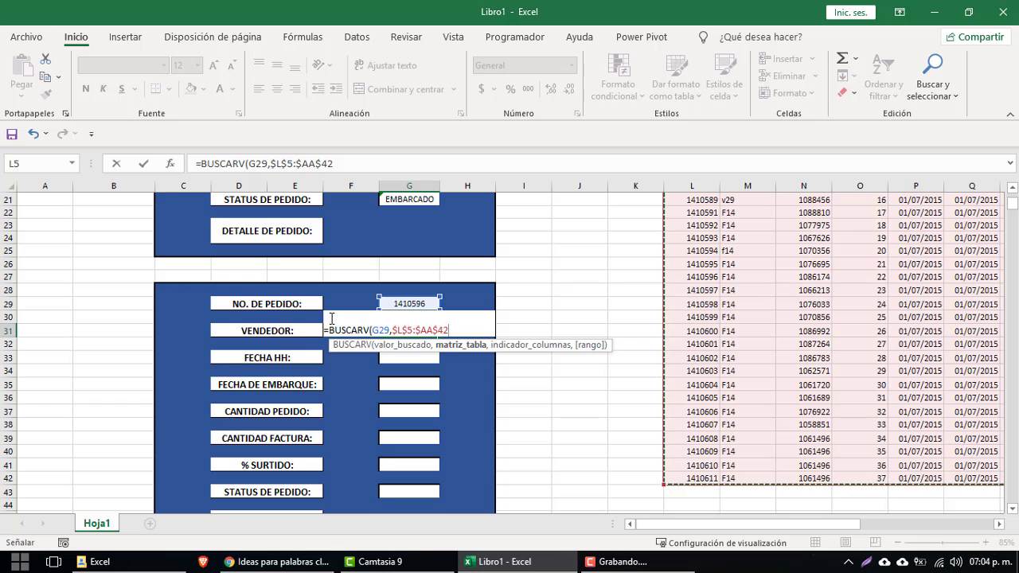
- Finish the vendor formula as =BUSCARV(G29,$L$5:$AA$42,2,0), returning F14
text(,)
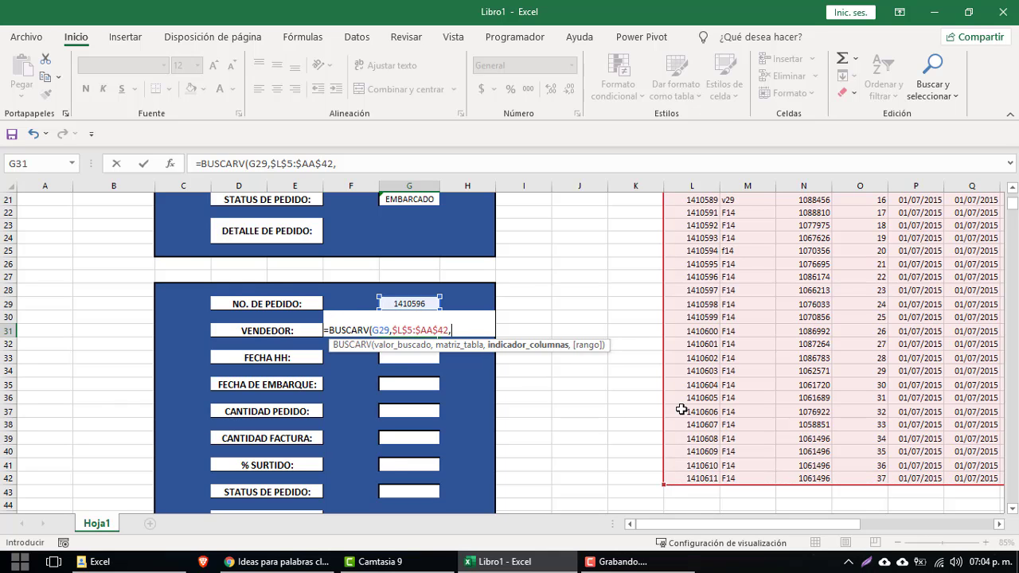
scroll(681, 409, up, 3)
scroll(681, 409, up, 4)
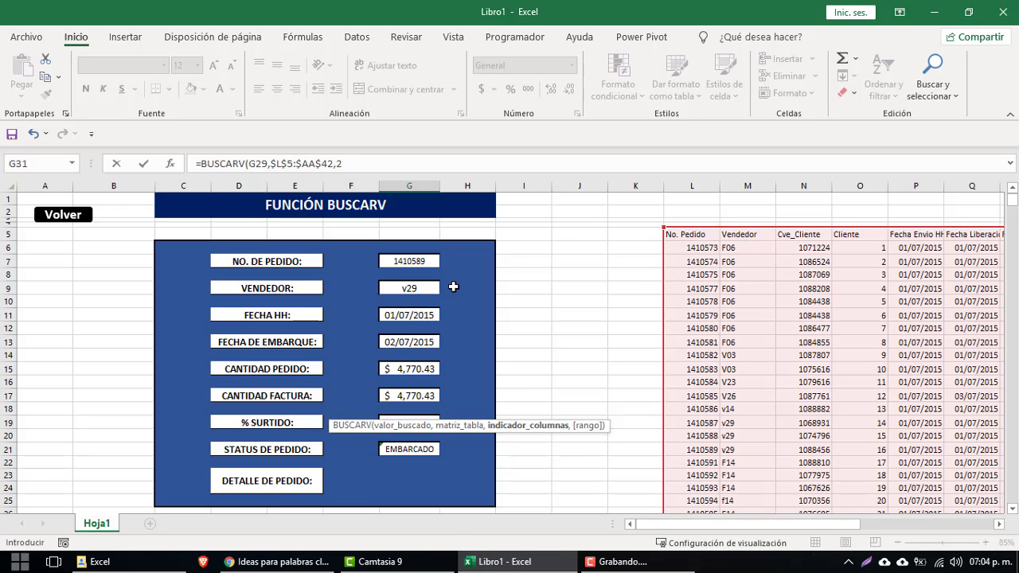
text(,0)
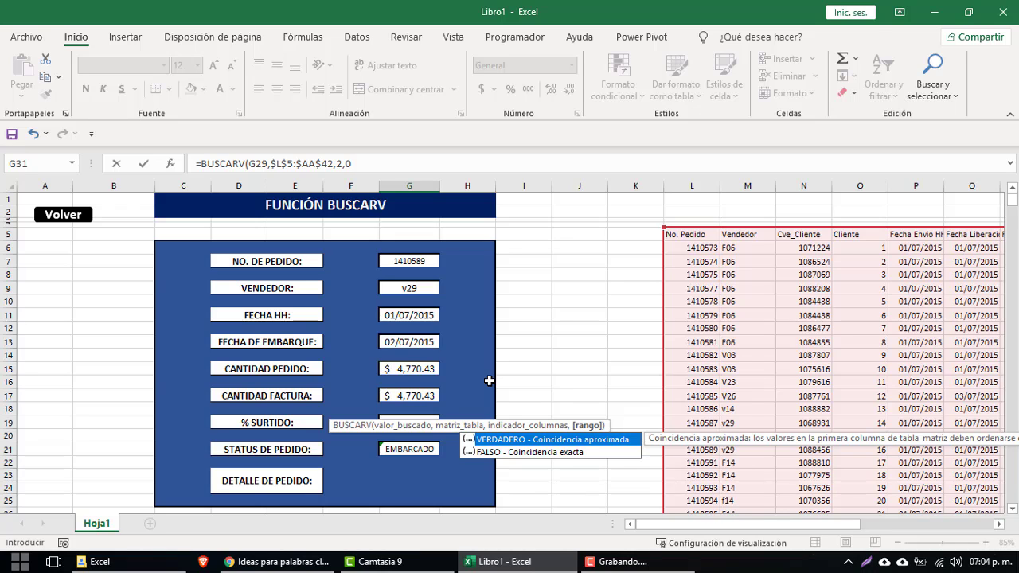
text())
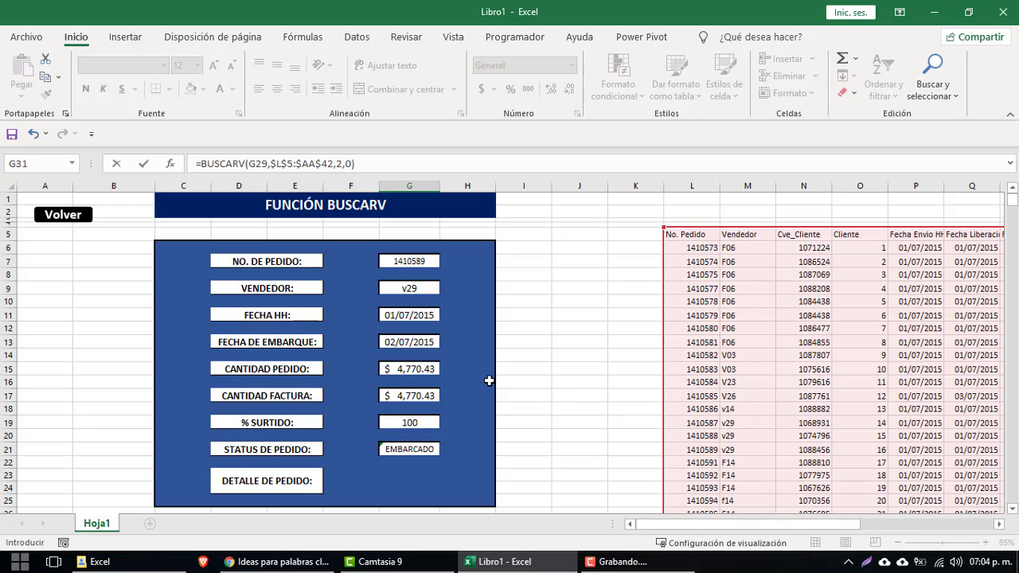
key(Return)
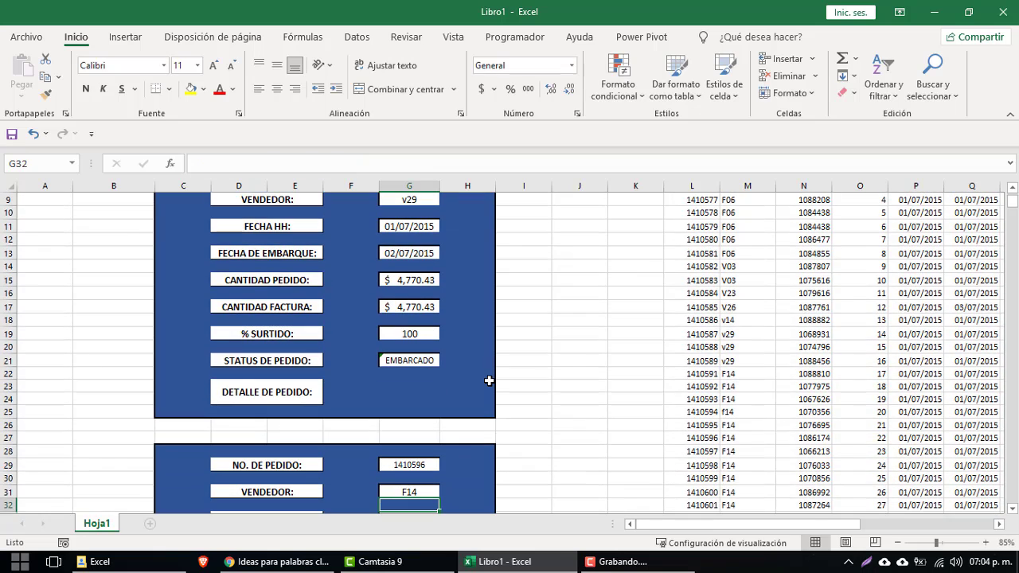
- Re-check the vendor formula in G31 against the order number in G29
scroll(468, 425, down, 2)
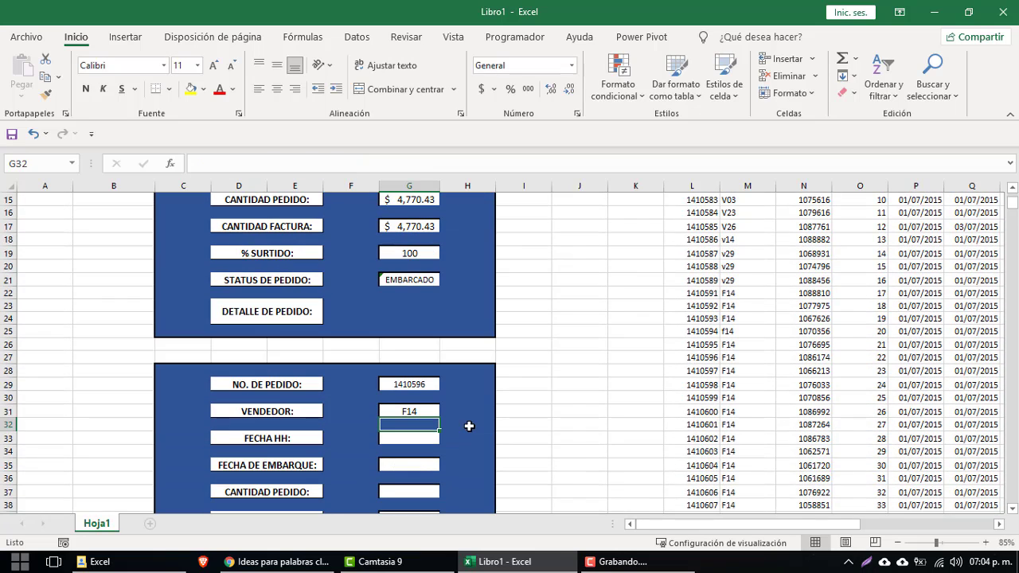
click(398, 410)
click(397, 386)
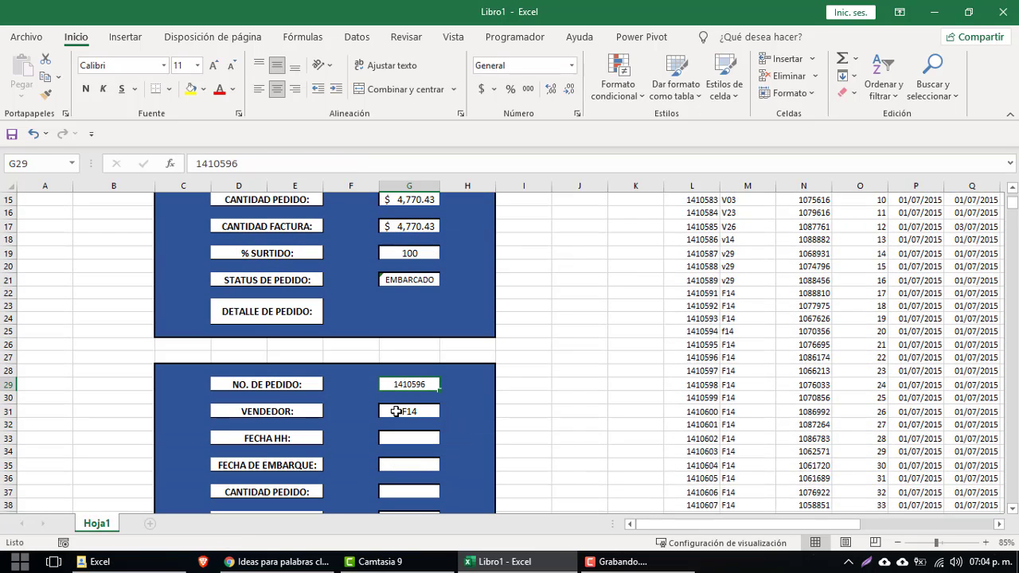
click(395, 410)
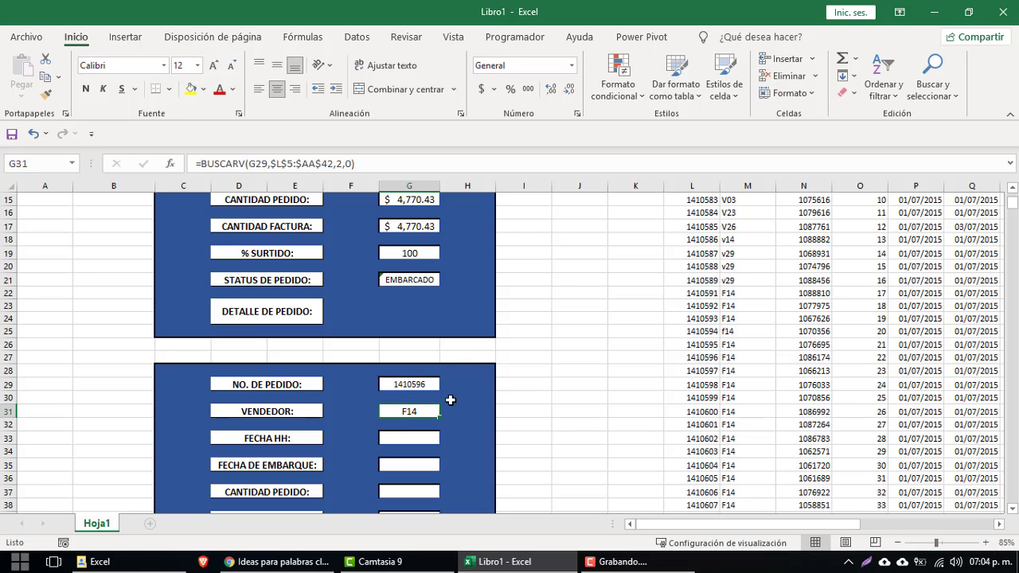
click(422, 388)
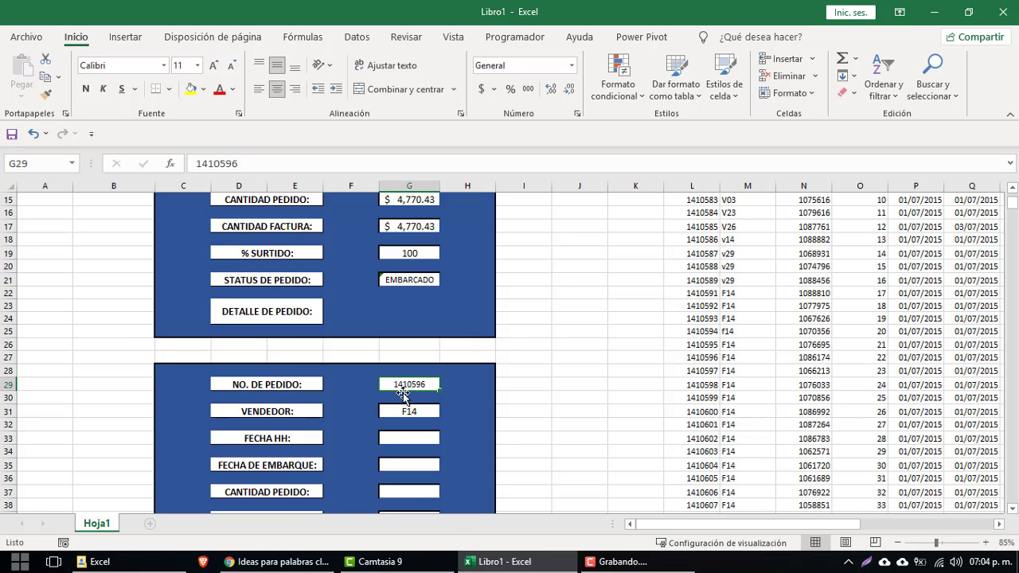
- Fill order 1410596's cell L27 yellow and confirm its vendor F14 beside it
click(707, 359)
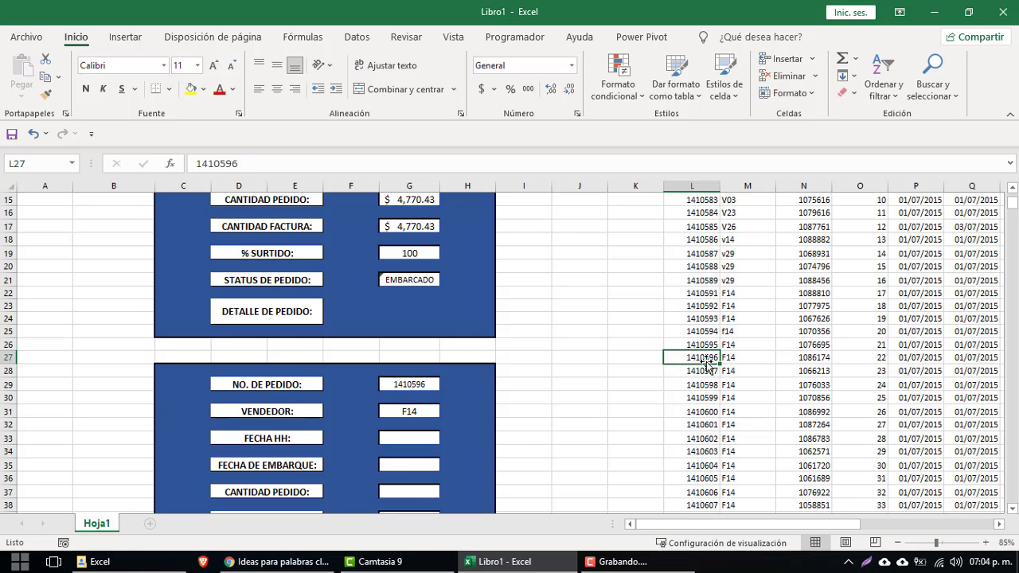
click(190, 88)
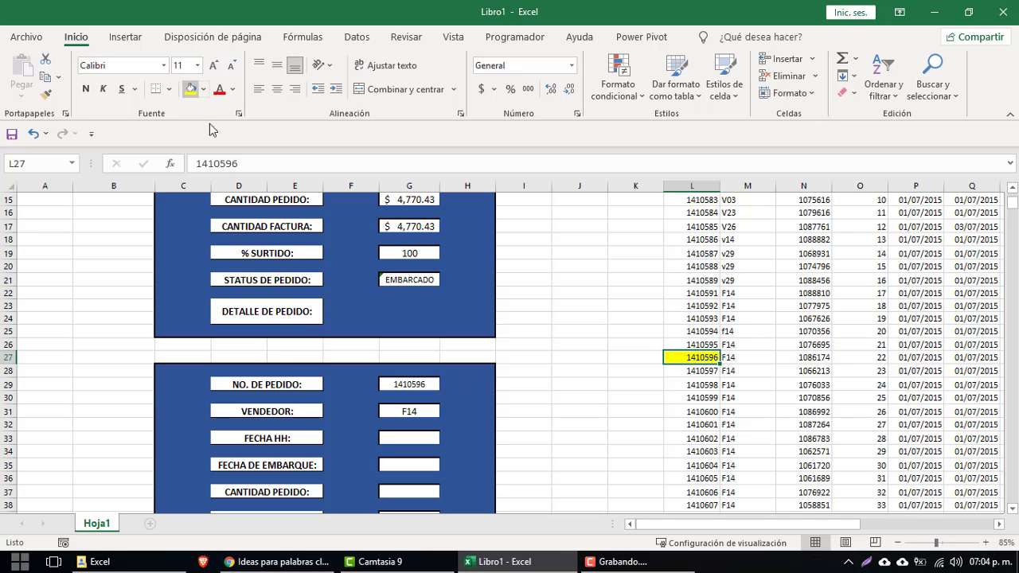
click(736, 358)
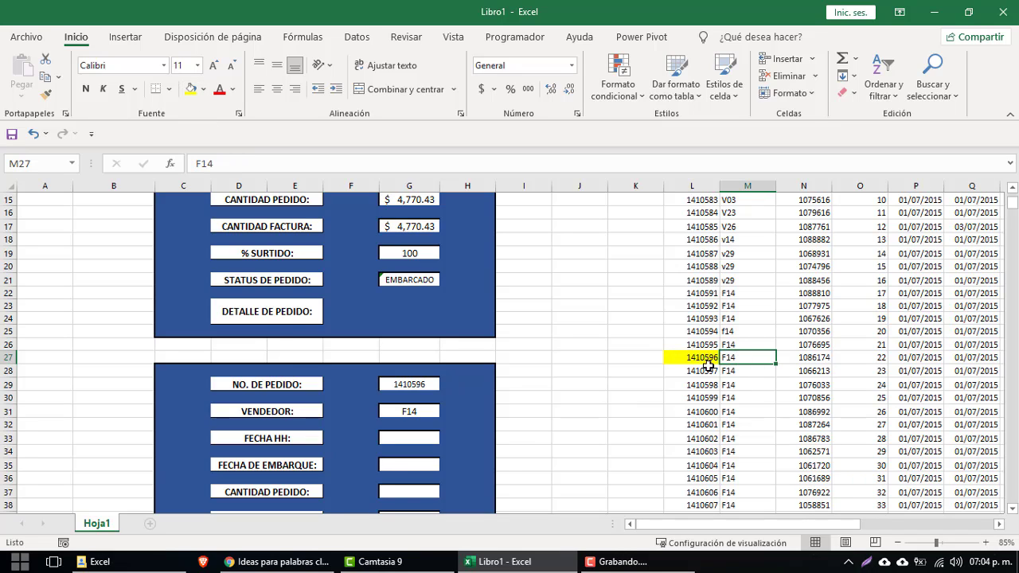
click(385, 438)
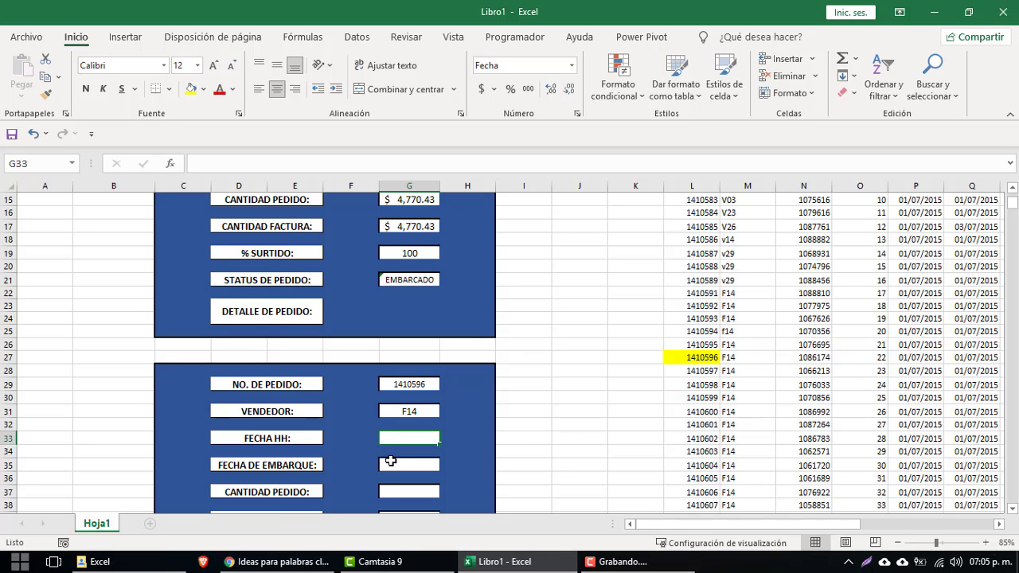
- Enter =BUSCARV(G29,$L$5:$P$42,5,0) in G33, returning the date 01/07/2015
text(=)
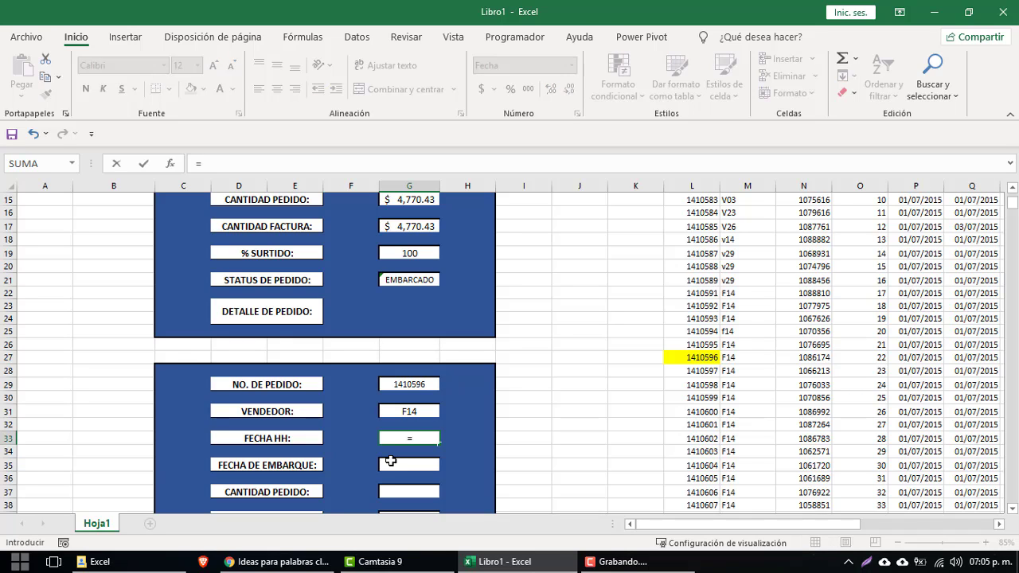
text(busc)
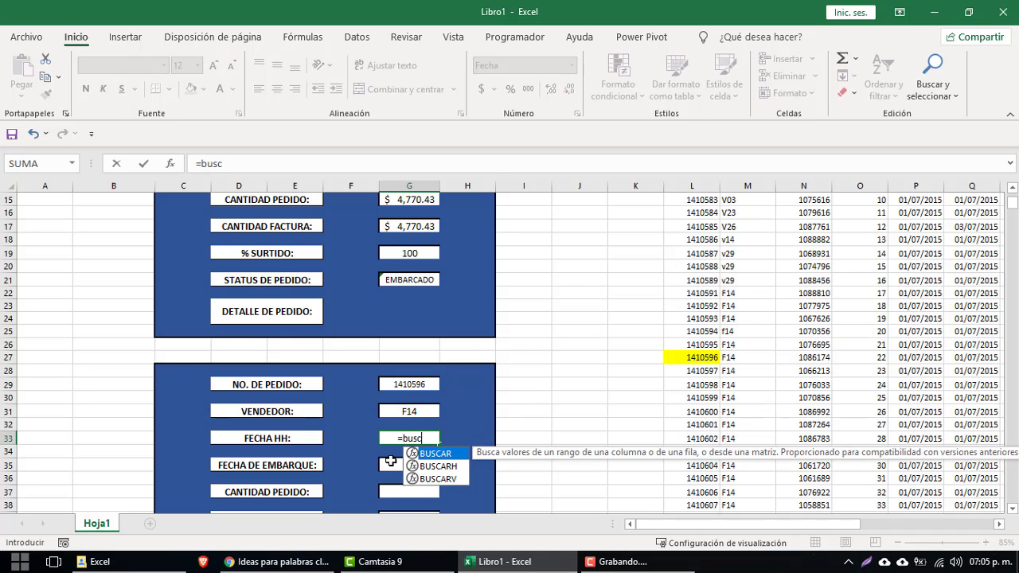
key(Down)
key(Down)
key(Tab)
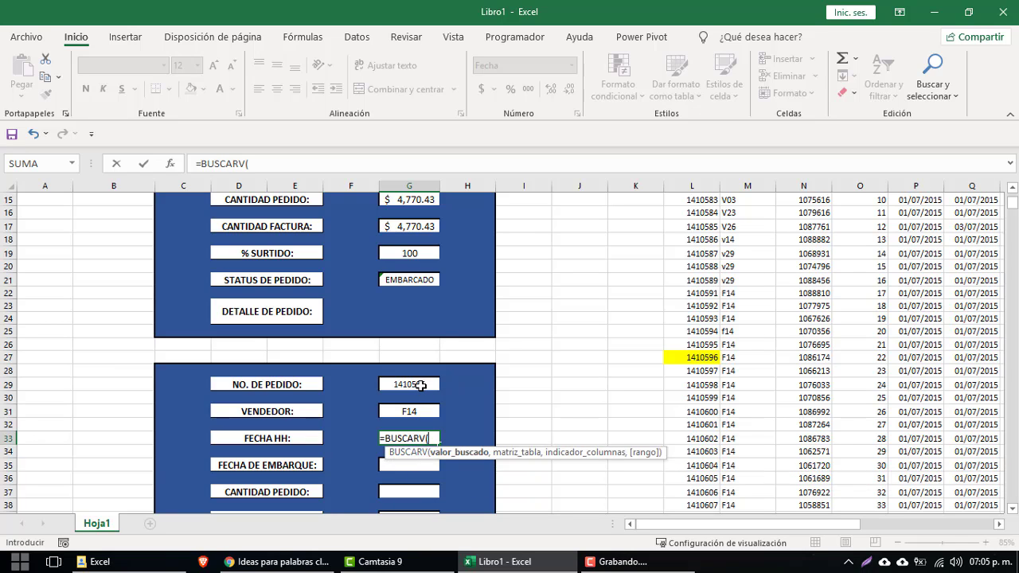
click(420, 385)
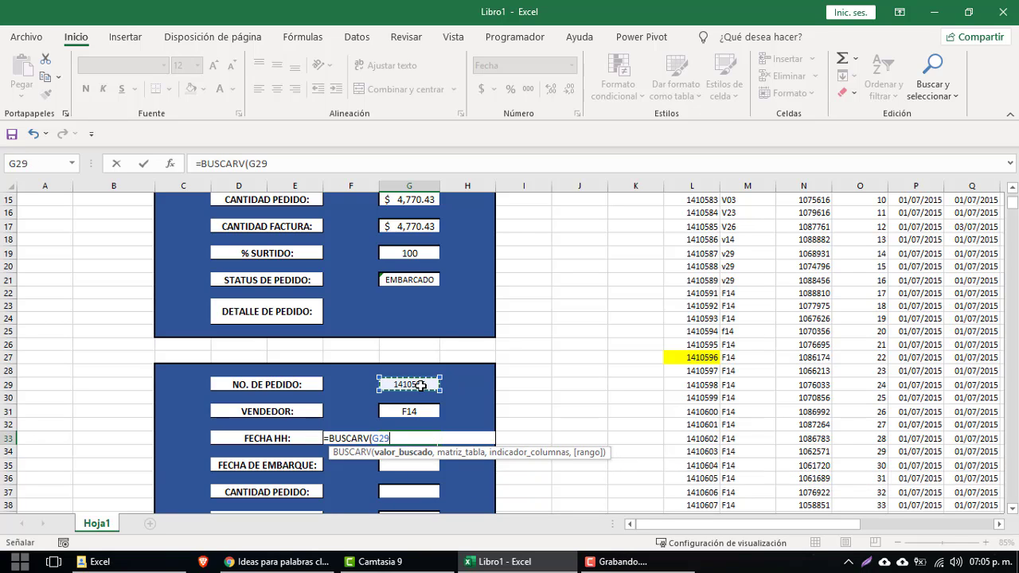
text(,)
scroll(707, 442, up, 4)
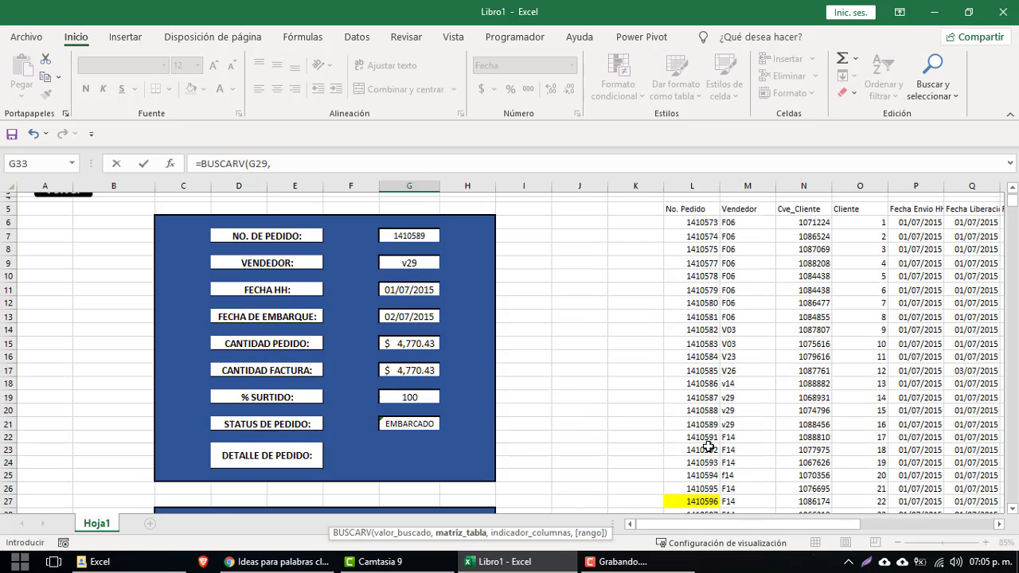
scroll(705, 450, up, 1)
drag(700, 234, 911, 235)
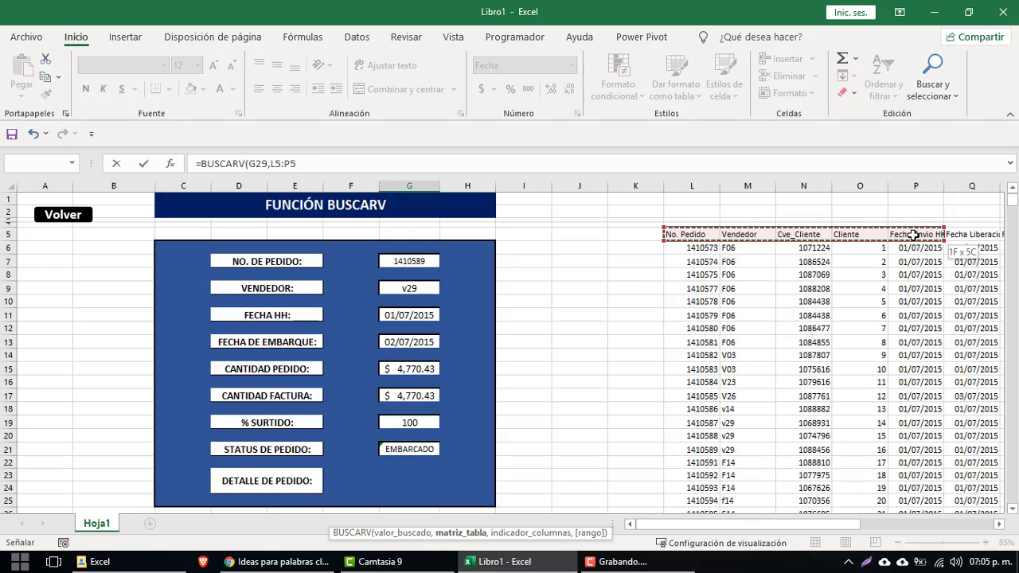
mouse_move(913, 234)
mouse_down()
mouse_move(904, 463)
mouse_move(929, 475)
mouse_up()
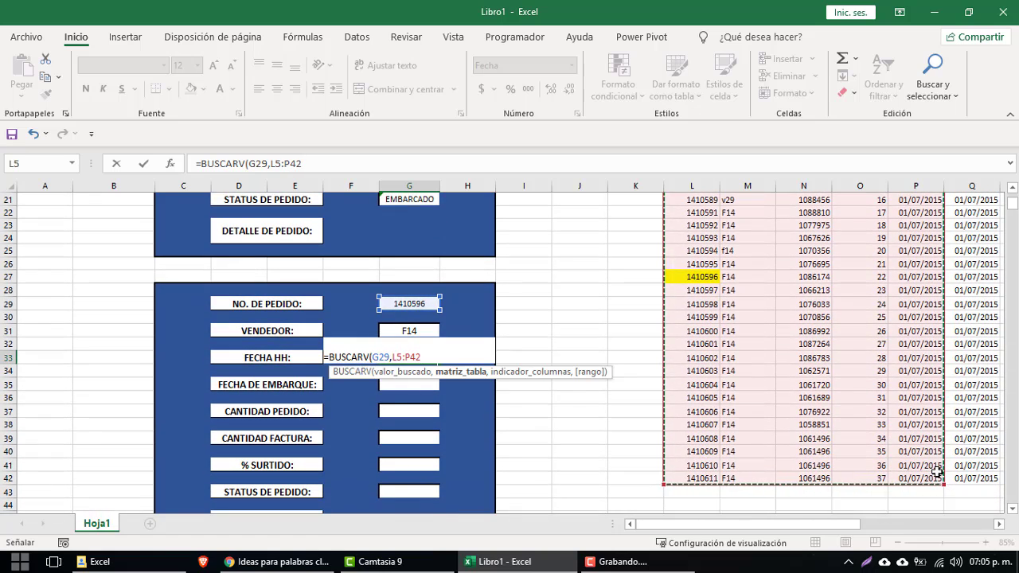
key(F4)
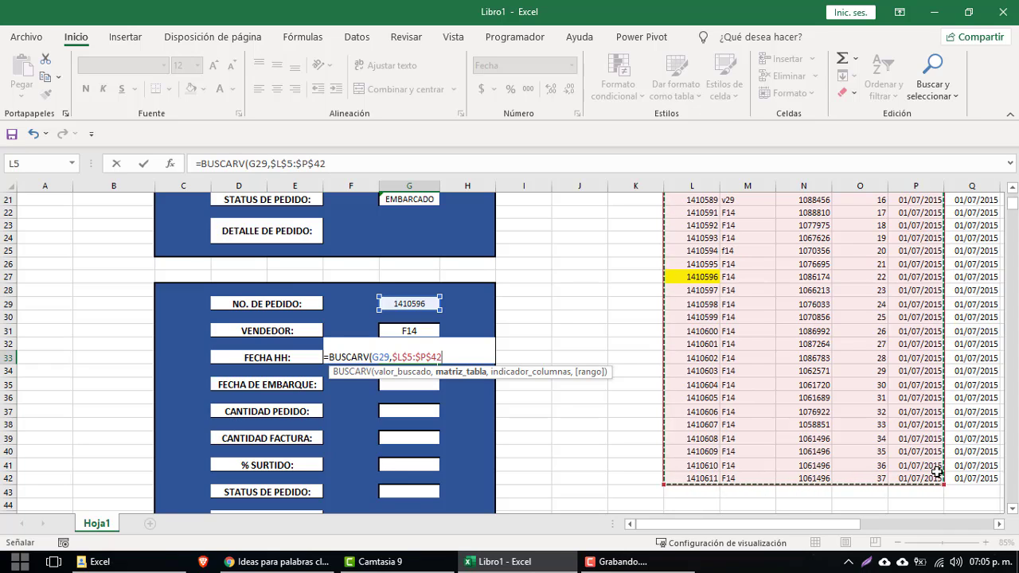
text(,5)
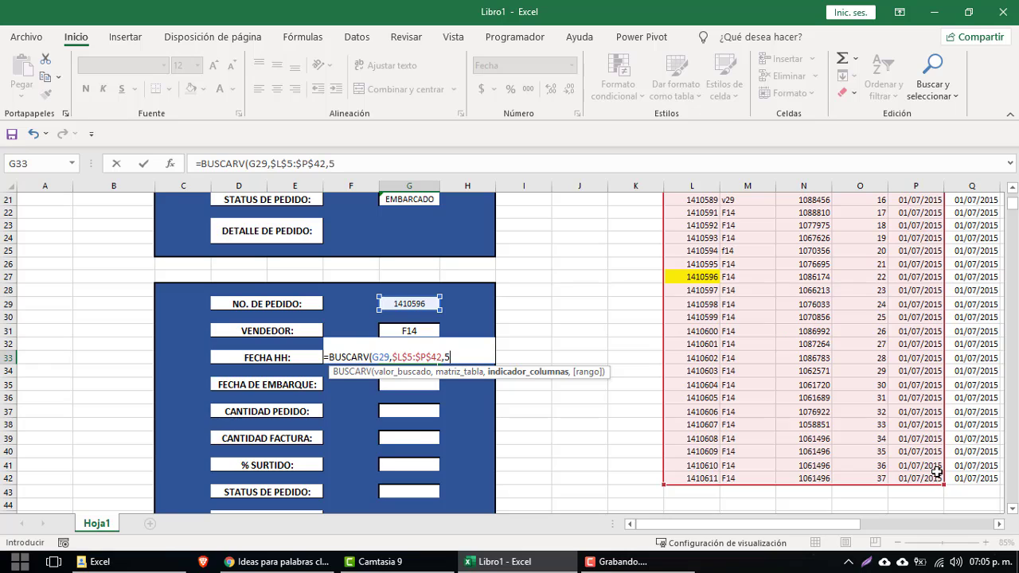
text(,0)
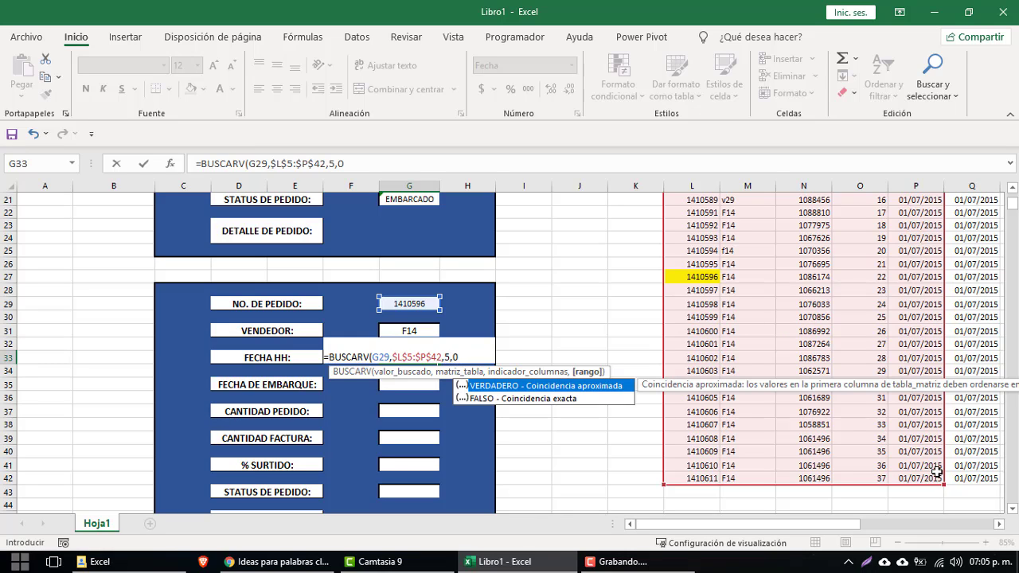
key(Return)
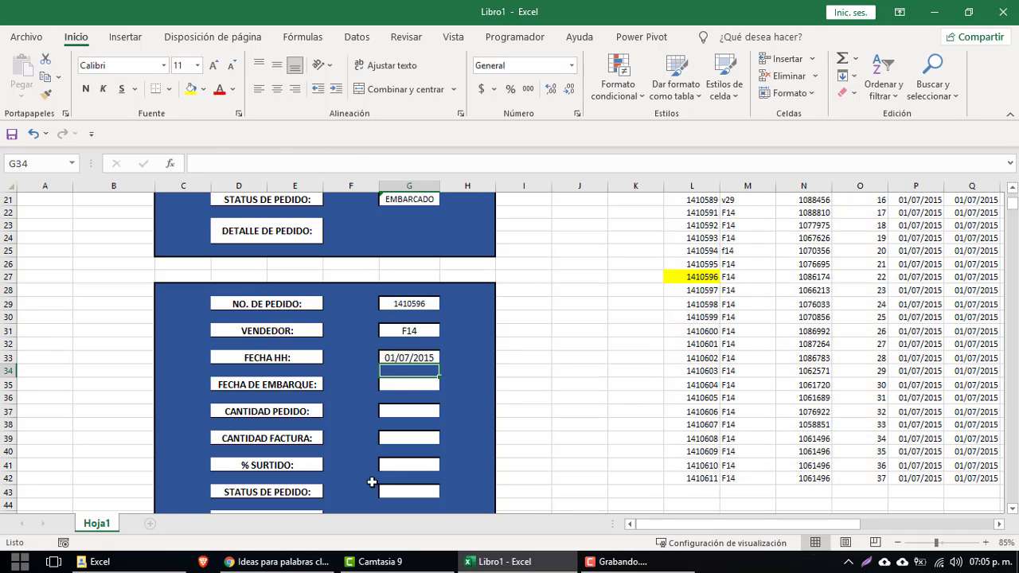
- Check the FECHA HH formula and select the FECHA DE EMBARQUE cell G35
click(397, 358)
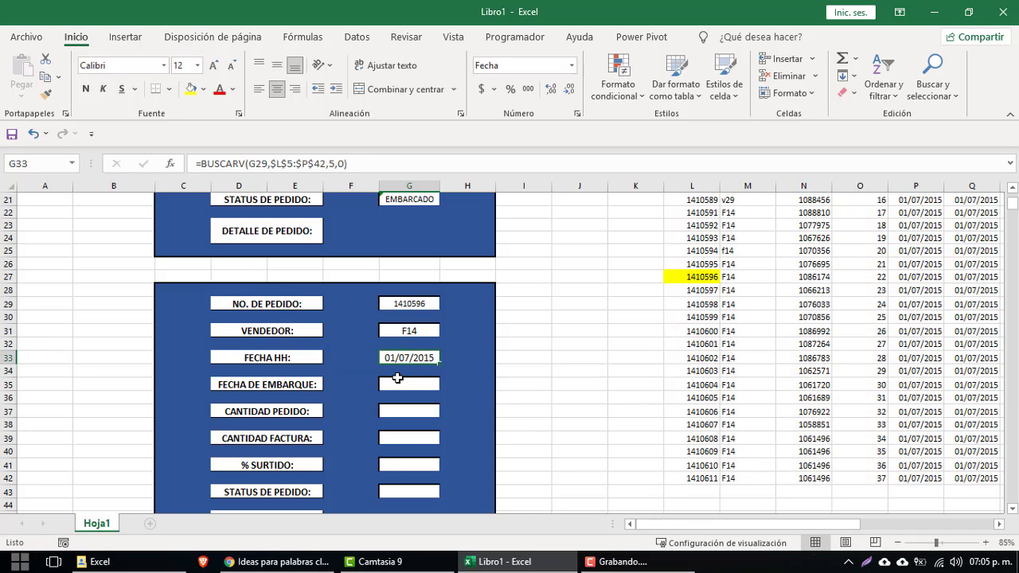
click(395, 388)
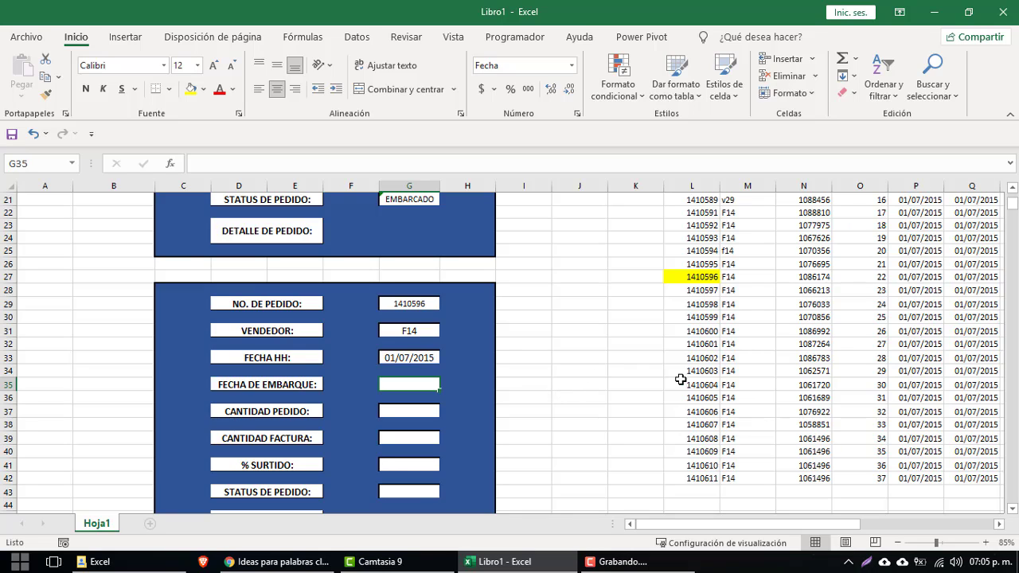
click(246, 164)
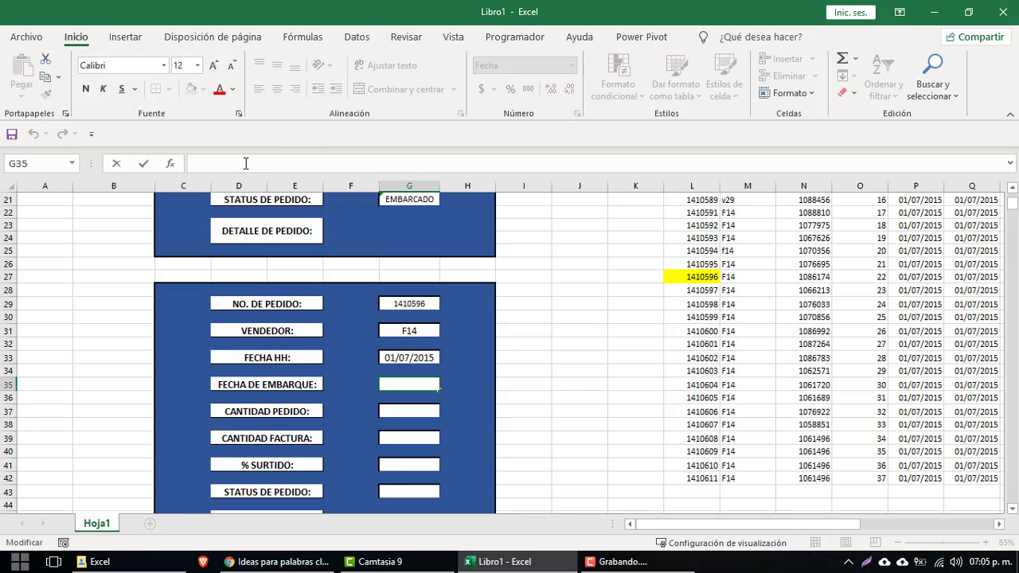
click(169, 165)
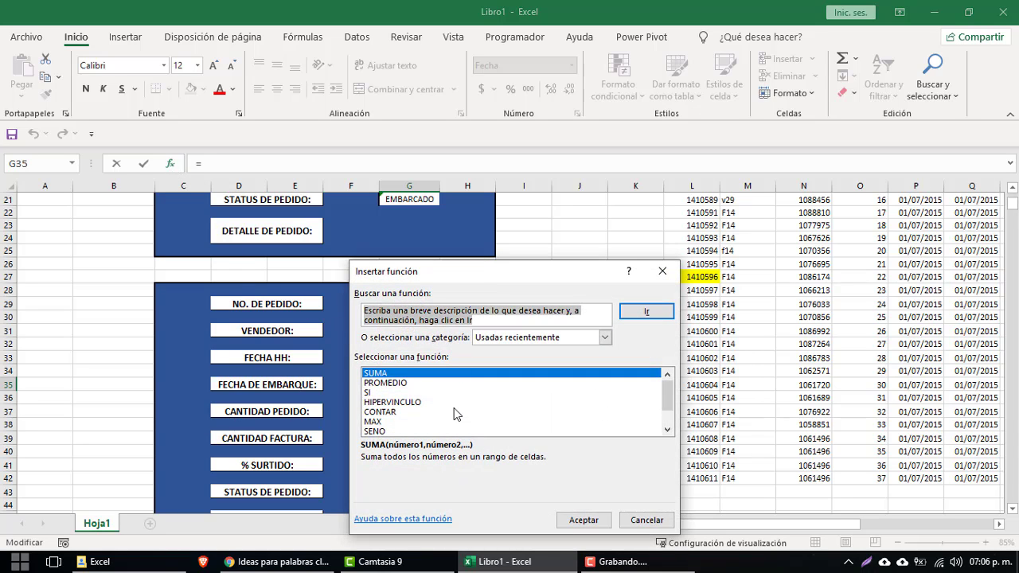
- Set the Insert Function category to Todo
scroll(454, 413, down, 1)
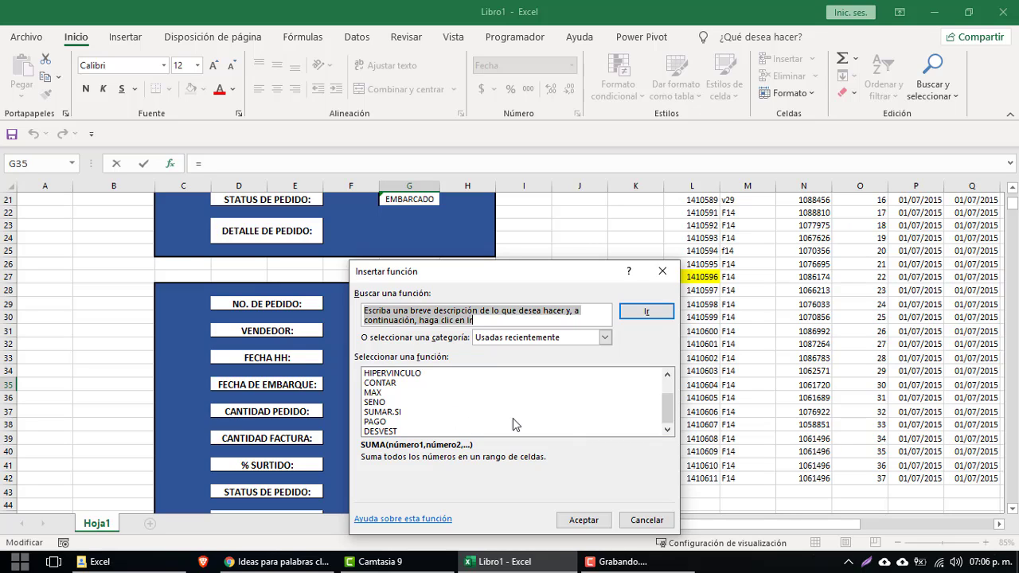
scroll(513, 425, up, 1)
click(519, 338)
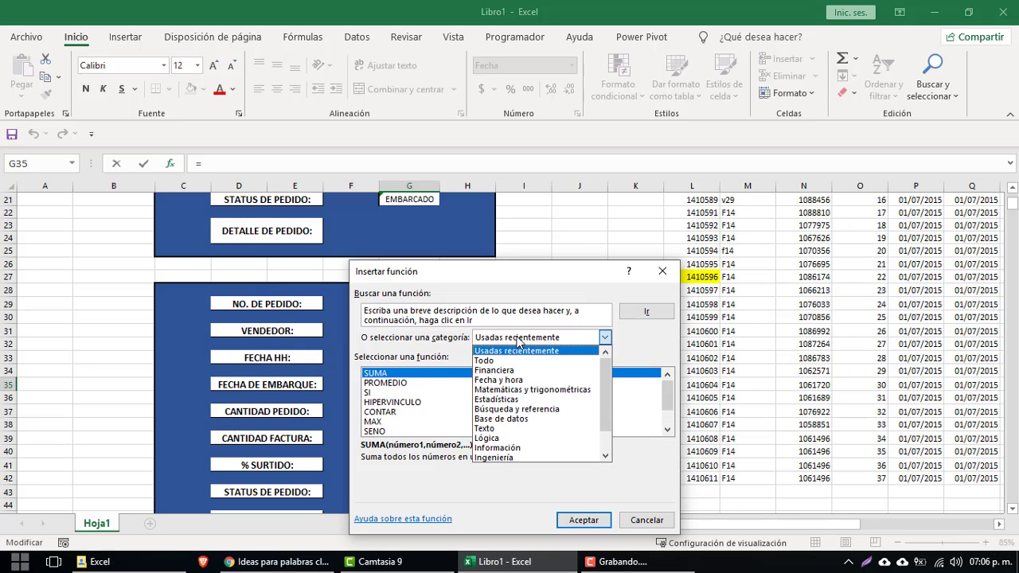
click(397, 419)
scroll(422, 422, down, 1)
scroll(420, 397, up, 1)
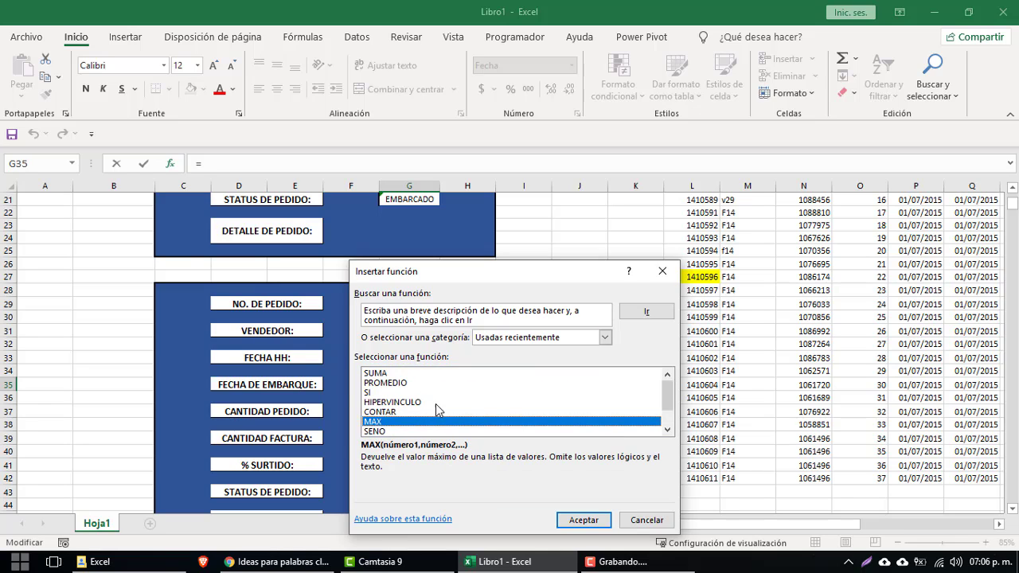
click(529, 339)
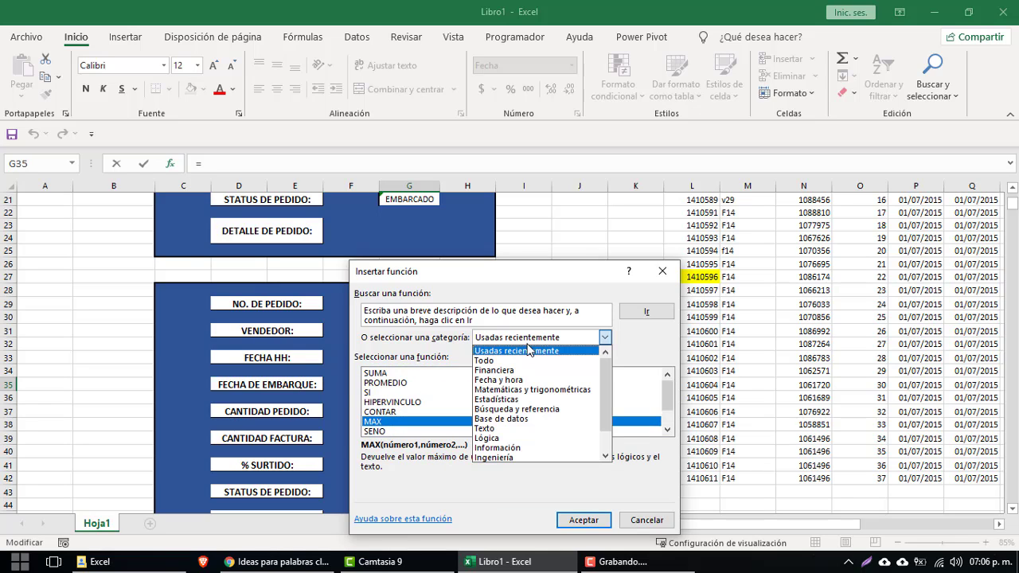
click(518, 367)
- Choose BUSCARV from the function list to bring up its arguments
scroll(477, 402, down, 5)
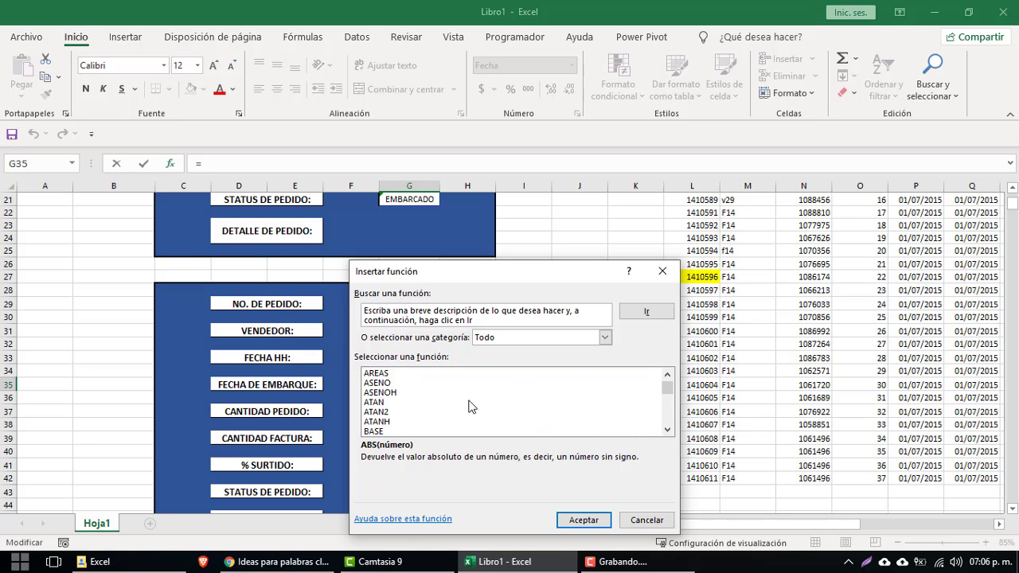
scroll(469, 410, down, 10)
scroll(468, 413, down, 3)
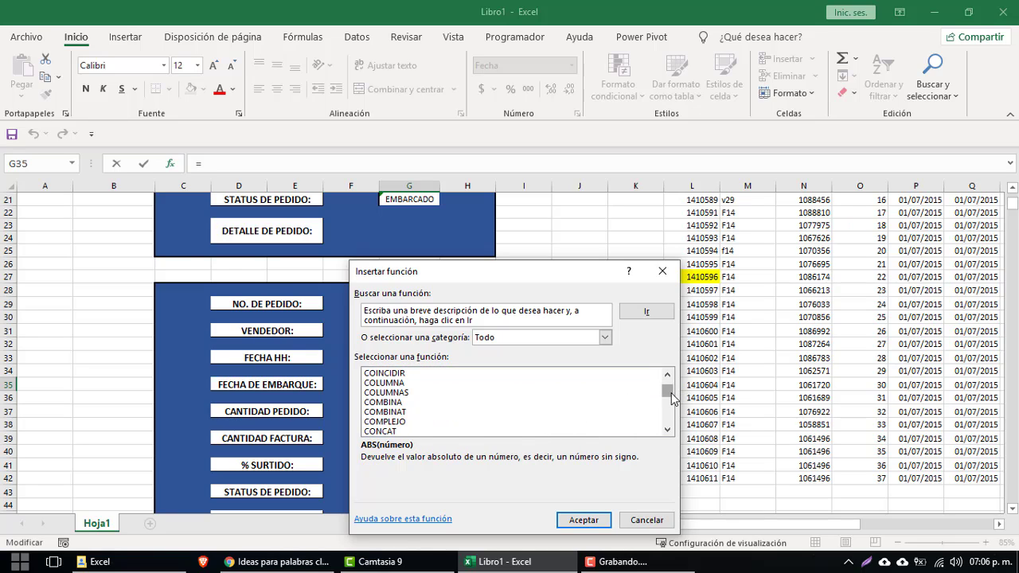
drag(667, 390, 668, 400)
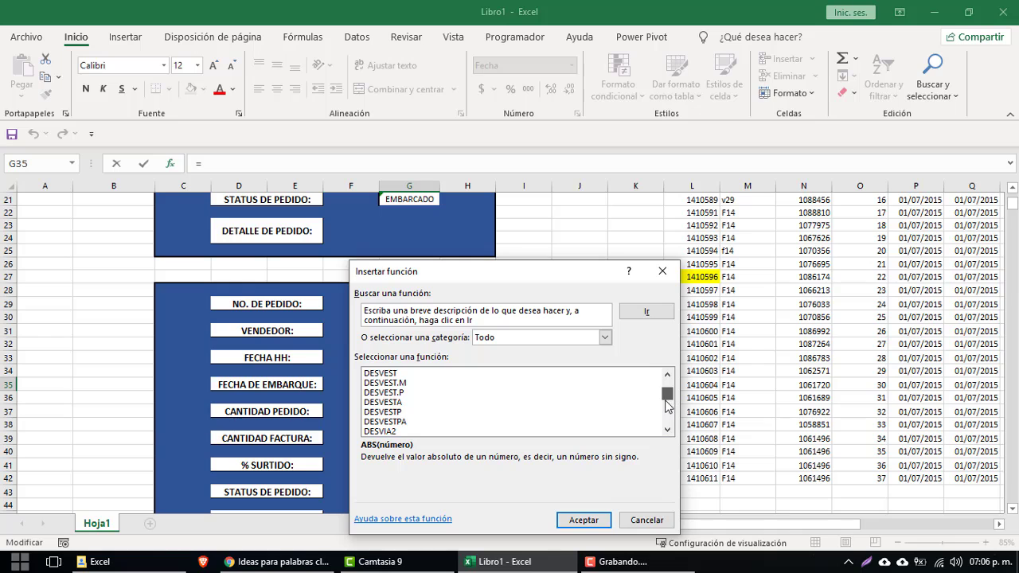
scroll(469, 409, up, 5)
scroll(469, 410, up, 3)
scroll(469, 410, up, 5)
scroll(468, 411, up, 12)
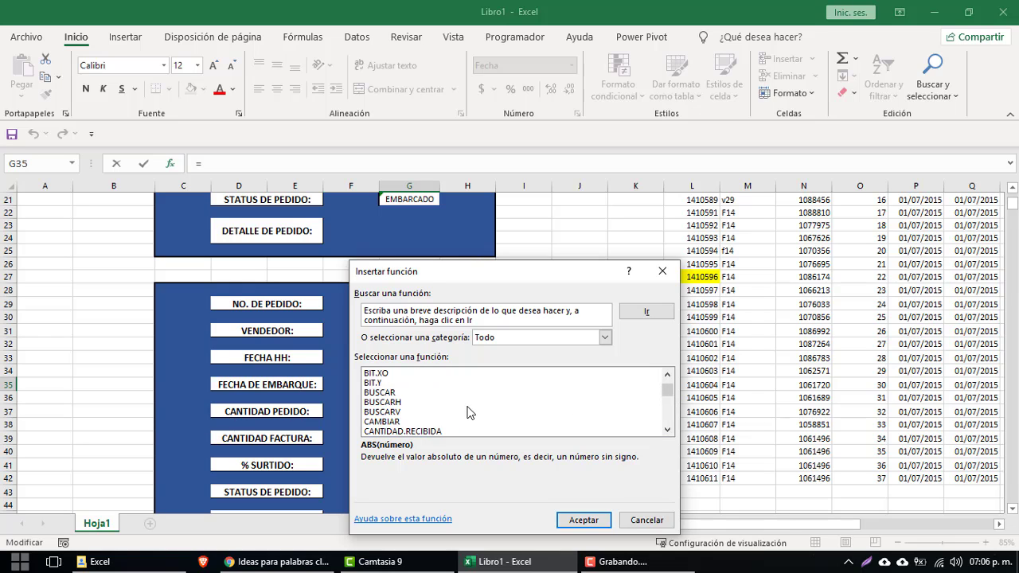
click(393, 412)
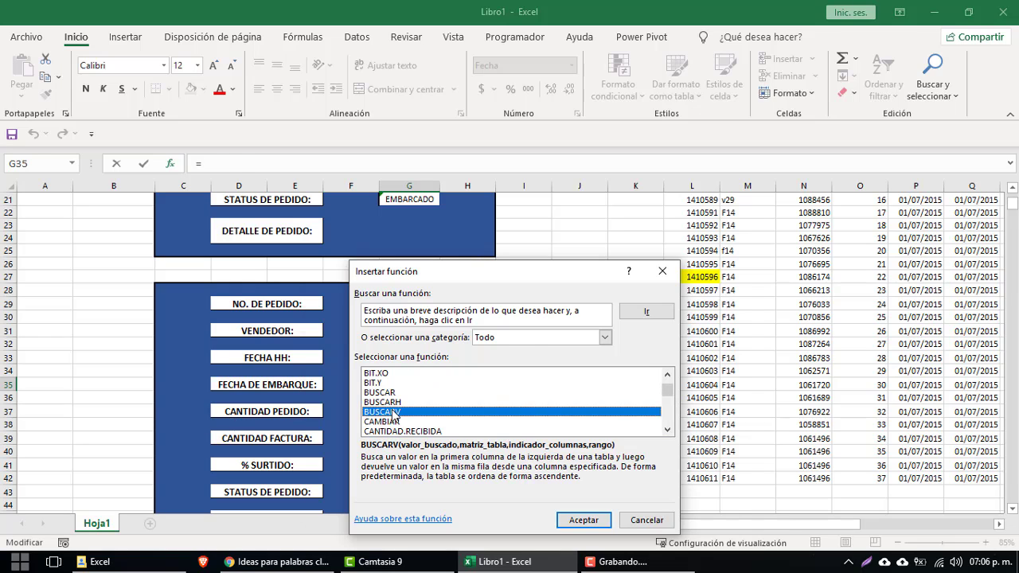
double_click(393, 413)
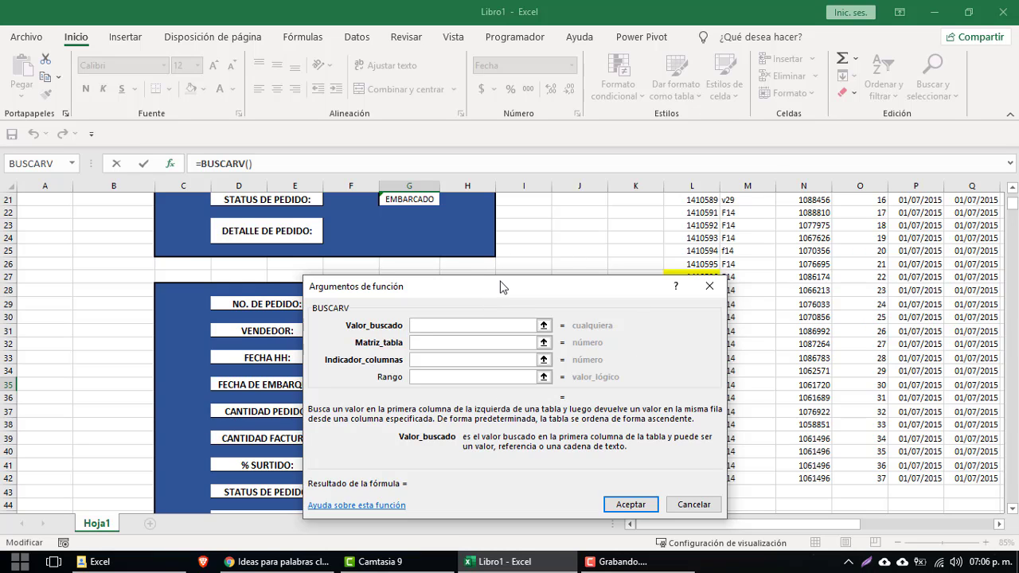
- Set the BUSCARV lookup value to G29 and the table range to L5:U42
drag(502, 286, 414, 46)
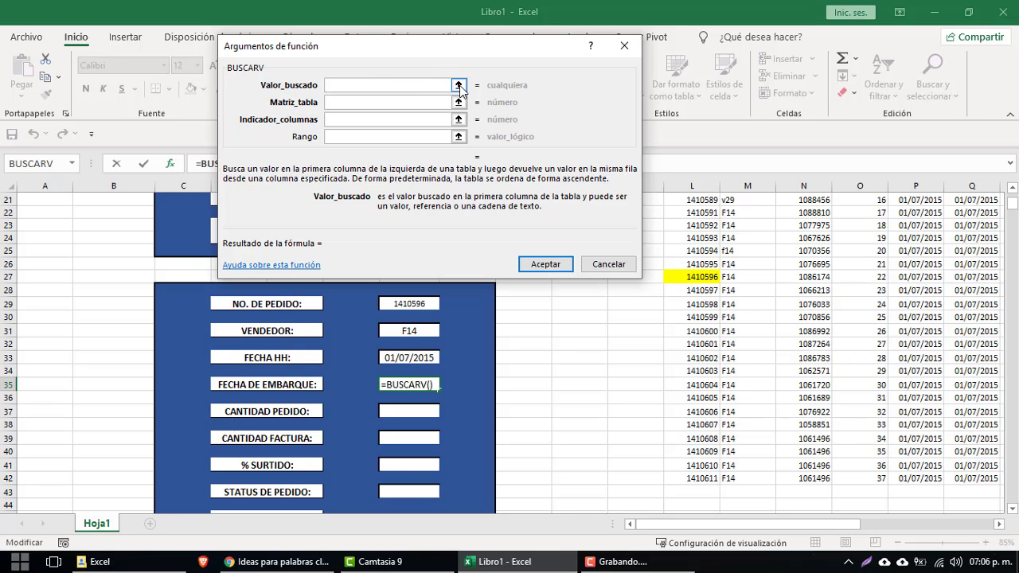
click(459, 86)
click(424, 304)
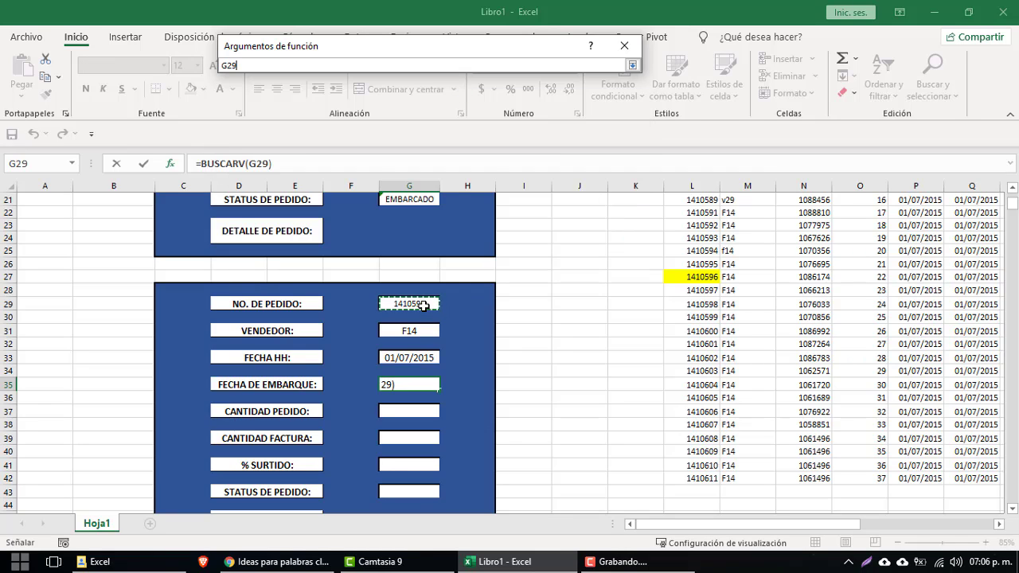
click(632, 66)
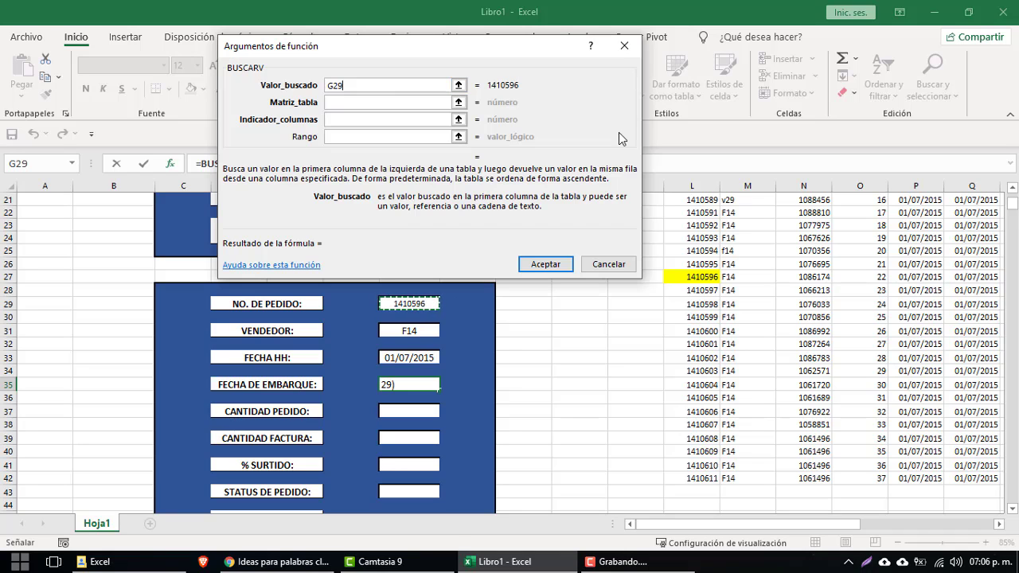
click(342, 103)
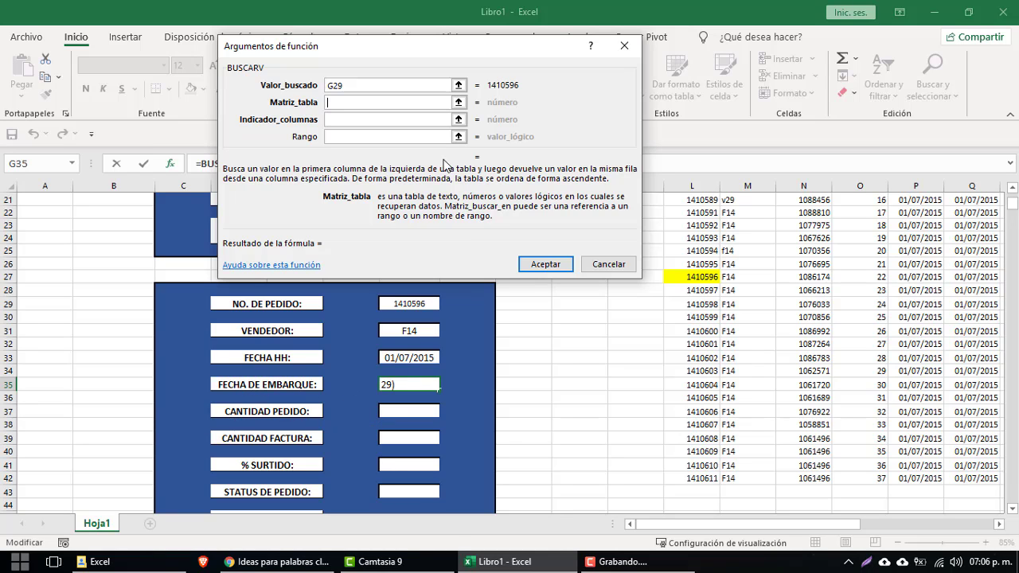
click(458, 104)
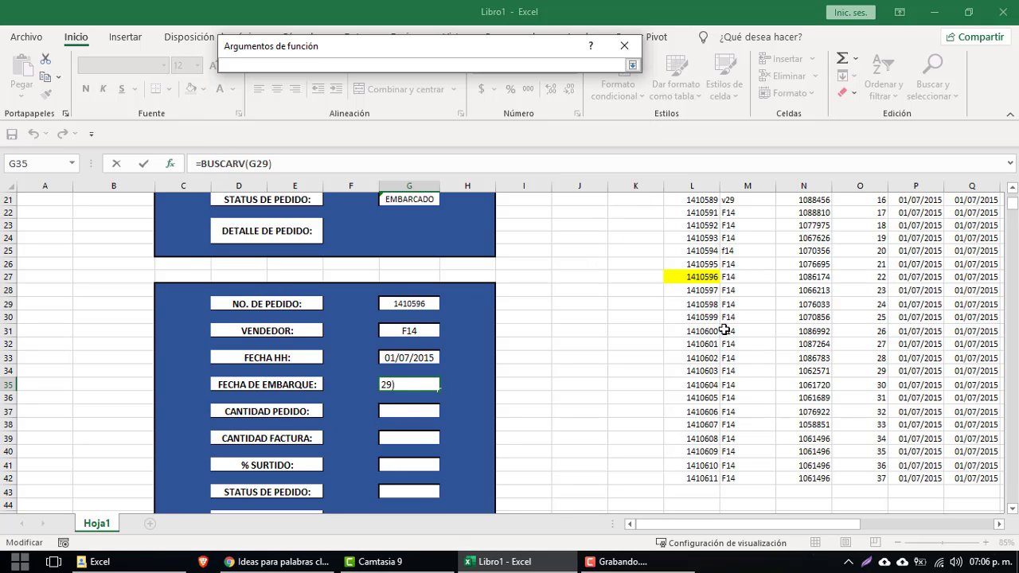
scroll(723, 329, up, 7)
mouse_move(689, 234)
mouse_down()
mouse_move(1016, 240)
mouse_move(480, 249)
mouse_move(547, 238)
mouse_up()
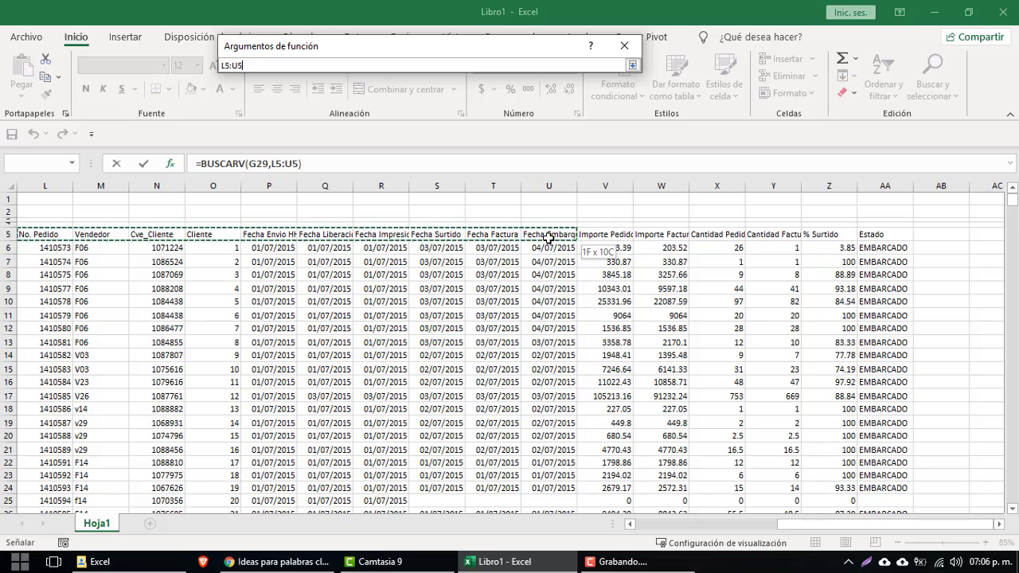
mouse_move(547, 238)
mouse_down()
mouse_move(535, 530)
mouse_move(542, 478)
mouse_up()
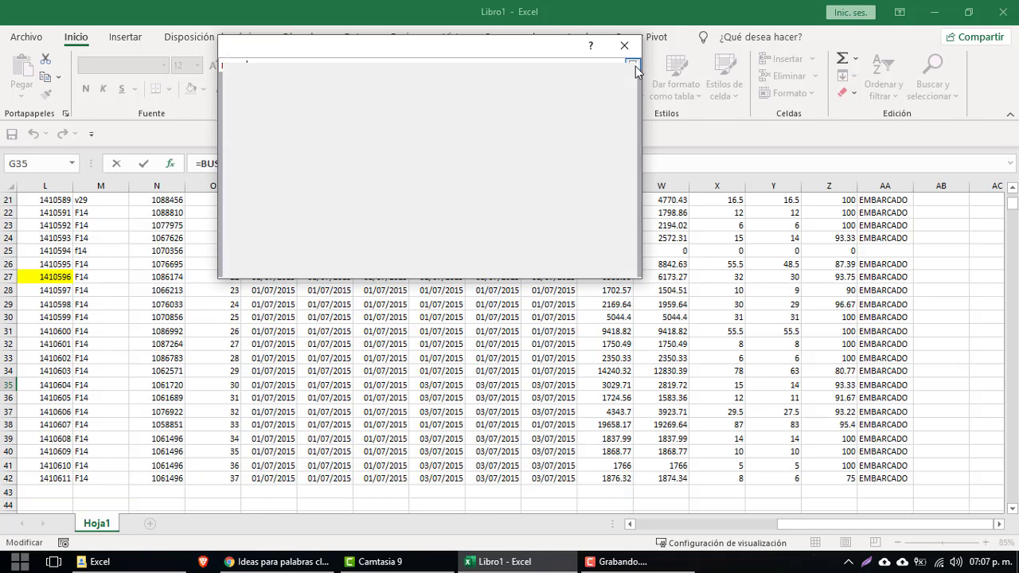
click(633, 66)
- Enter column index 10 and match type falso, then accept the shipping-date formula
click(383, 124)
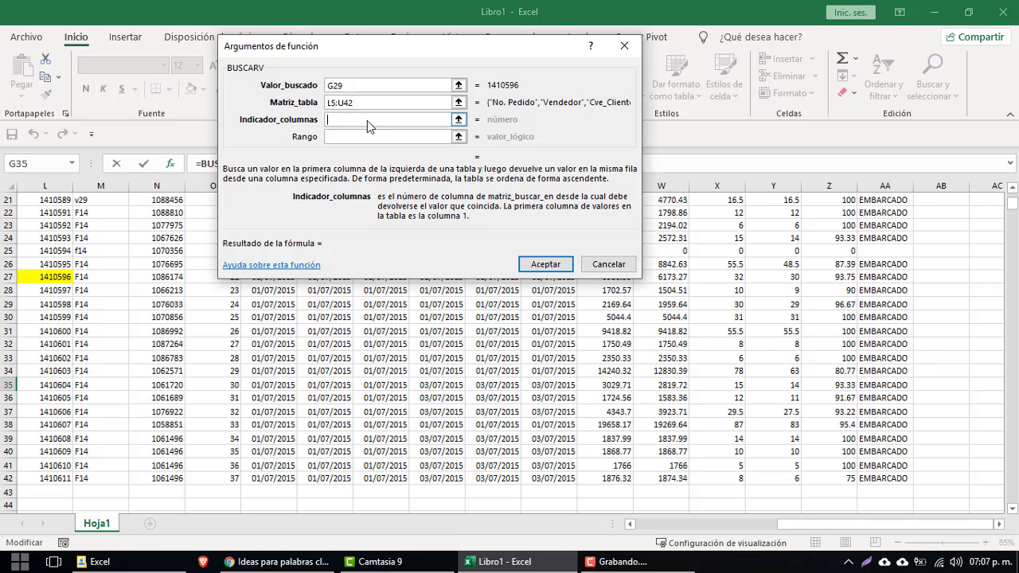
text(10)
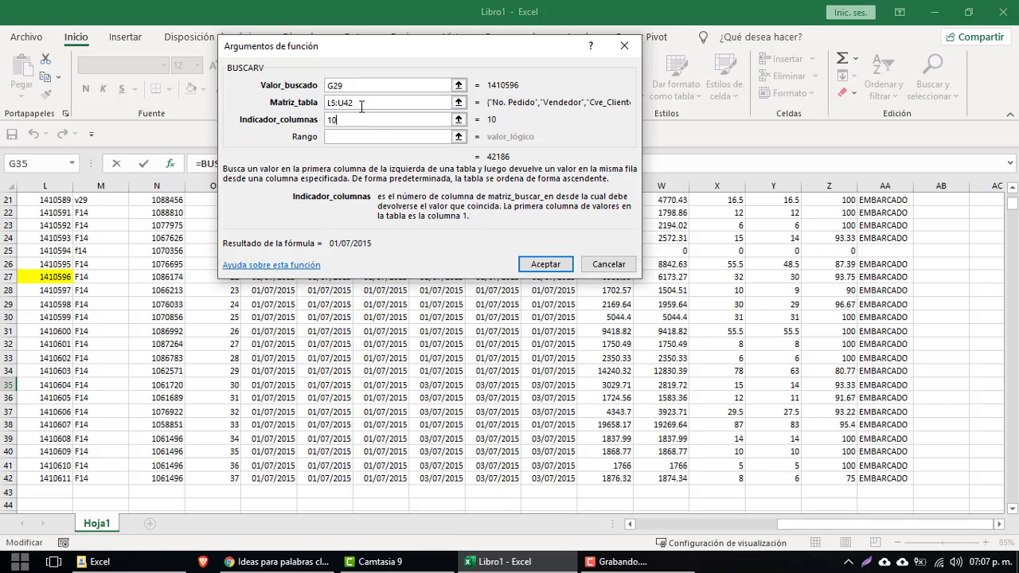
click(364, 137)
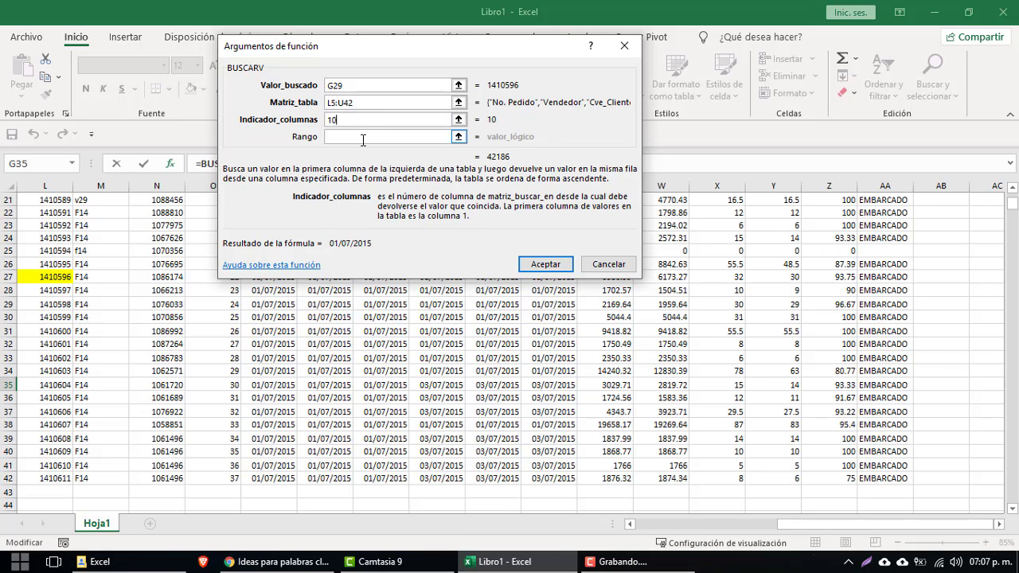
click(459, 137)
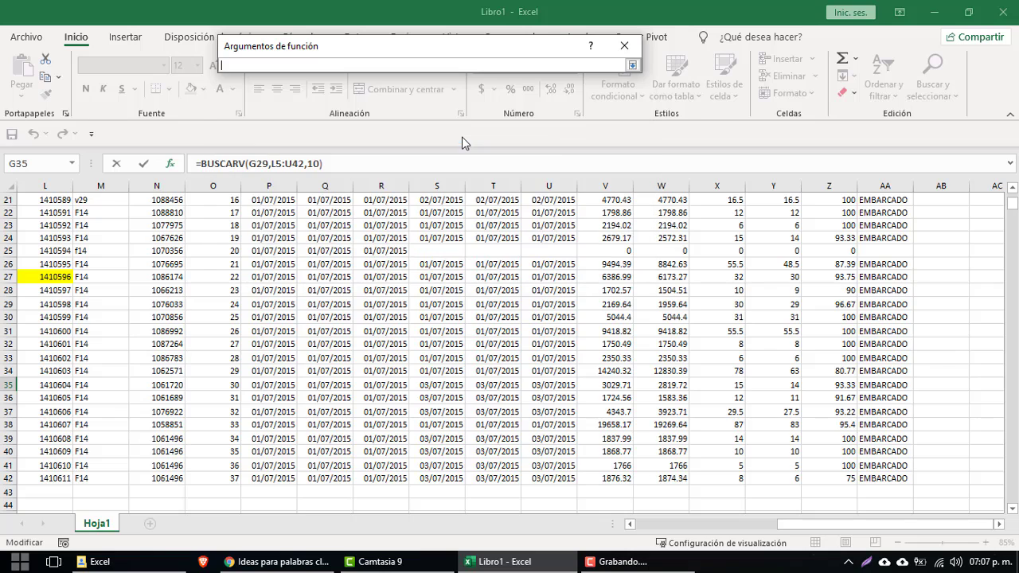
click(633, 65)
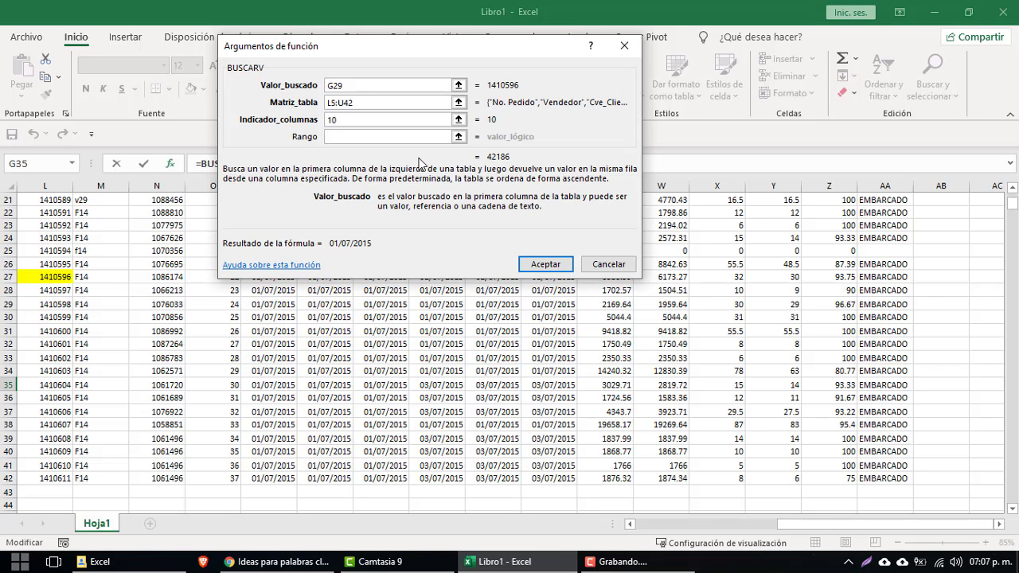
text(falso)
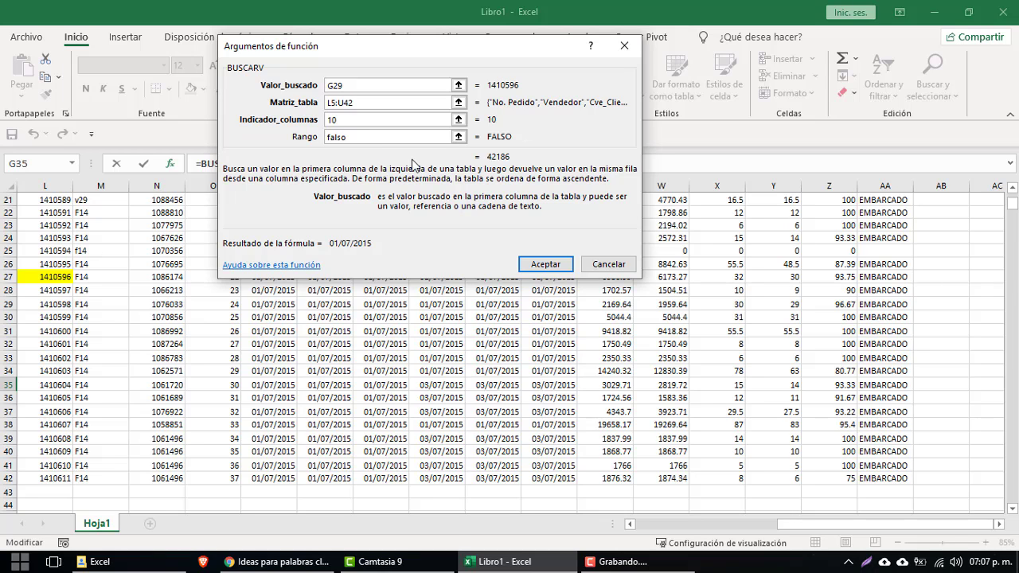
click(546, 263)
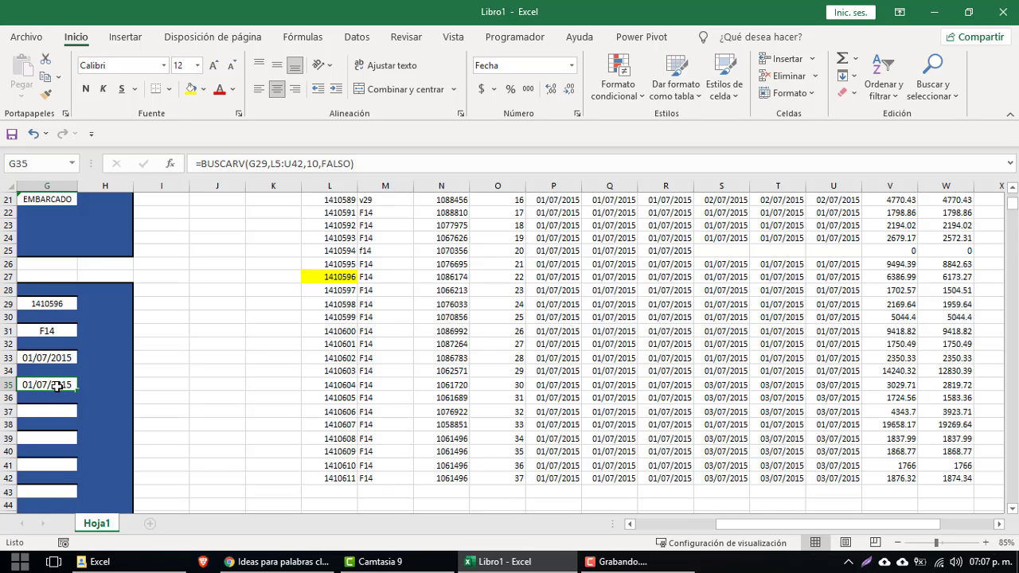
scroll(57, 388, left, 5)
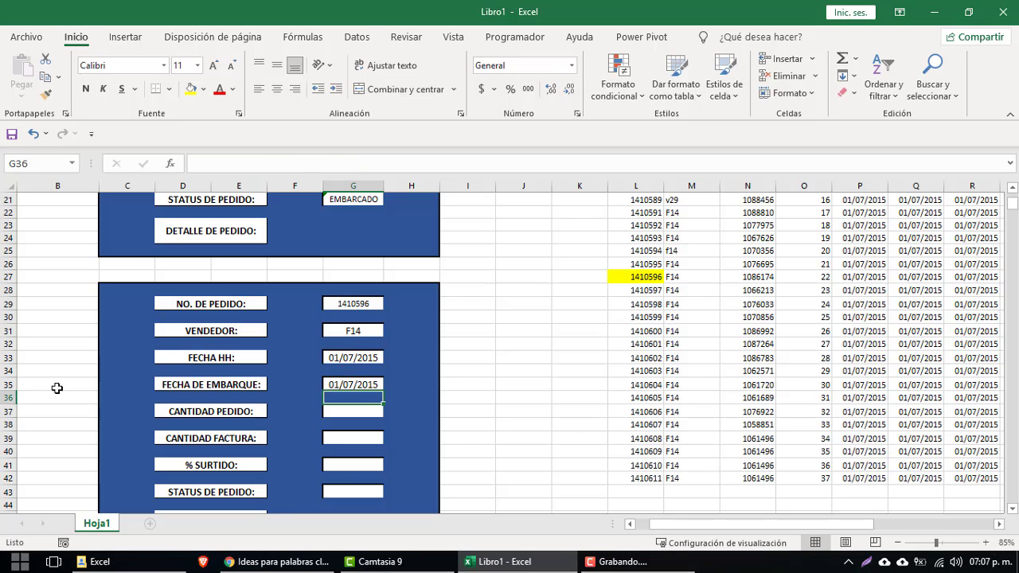
key(Down)
key(Down)
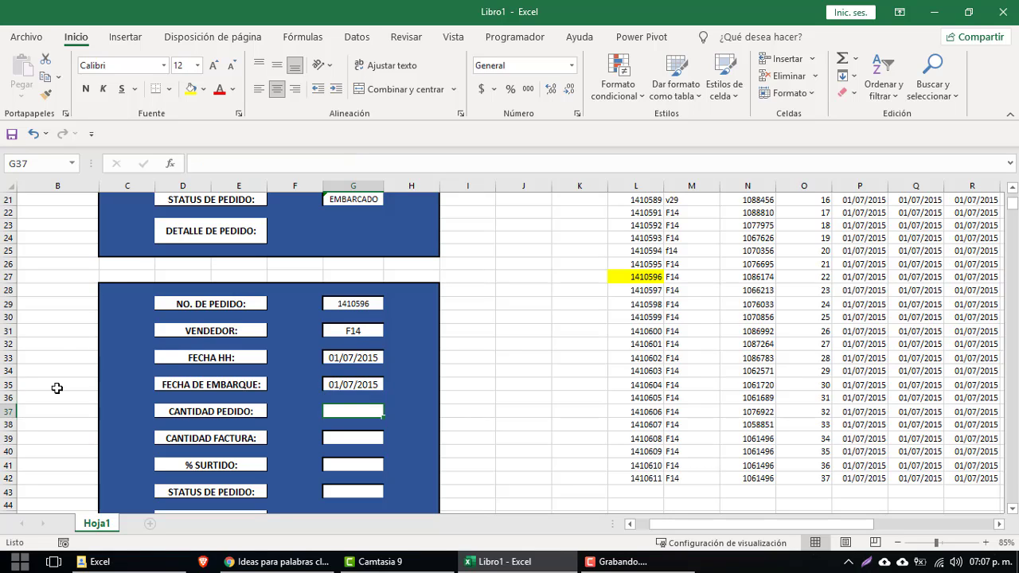
- Pick BUSCARV from the Insert Function list for cell G37
click(170, 164)
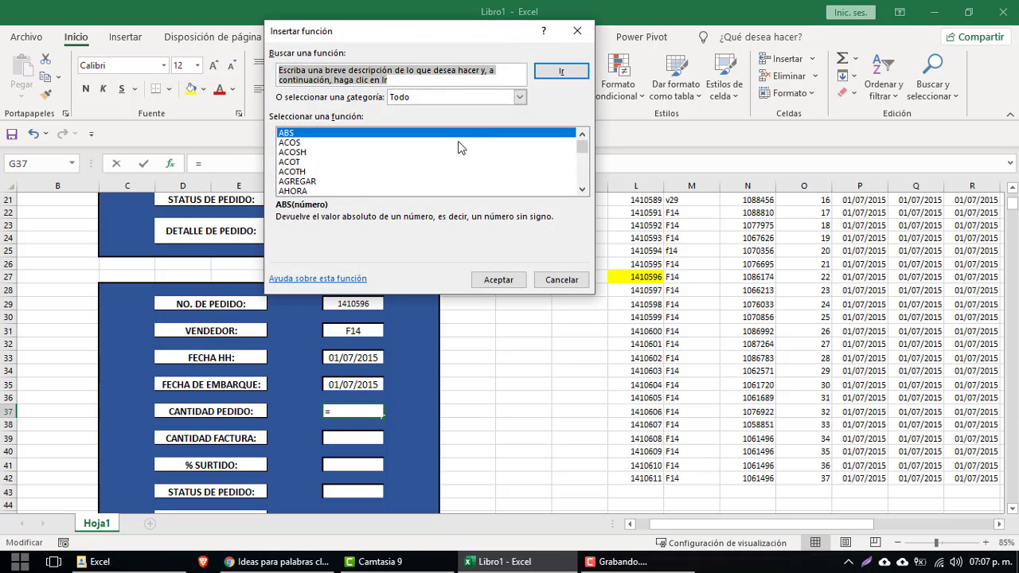
scroll(337, 168, down, 3)
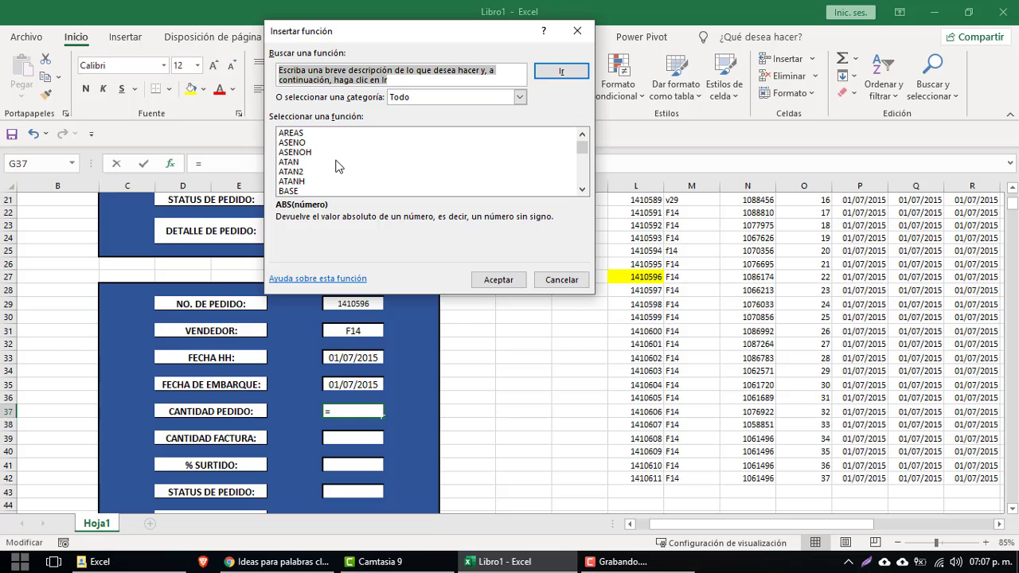
scroll(337, 168, down, 4)
scroll(338, 169, down, 1)
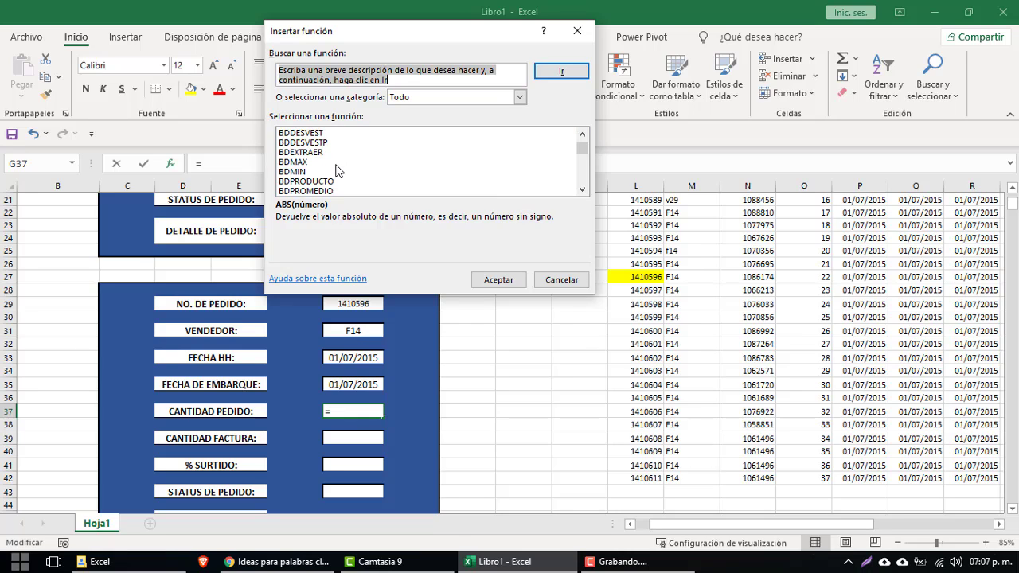
scroll(338, 170, down, 2)
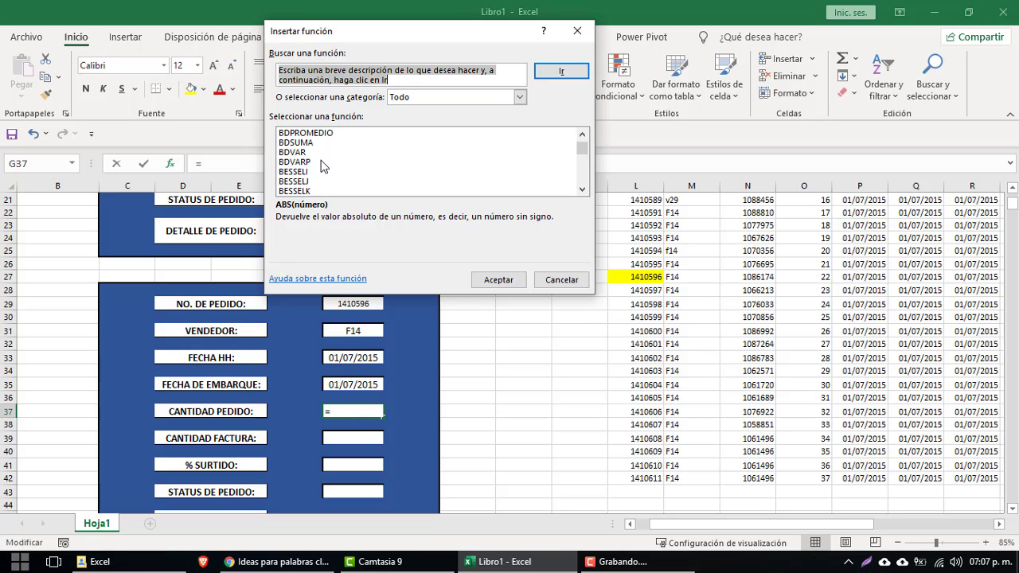
scroll(323, 165, up, 2)
scroll(325, 171, down, 2)
scroll(327, 177, down, 6)
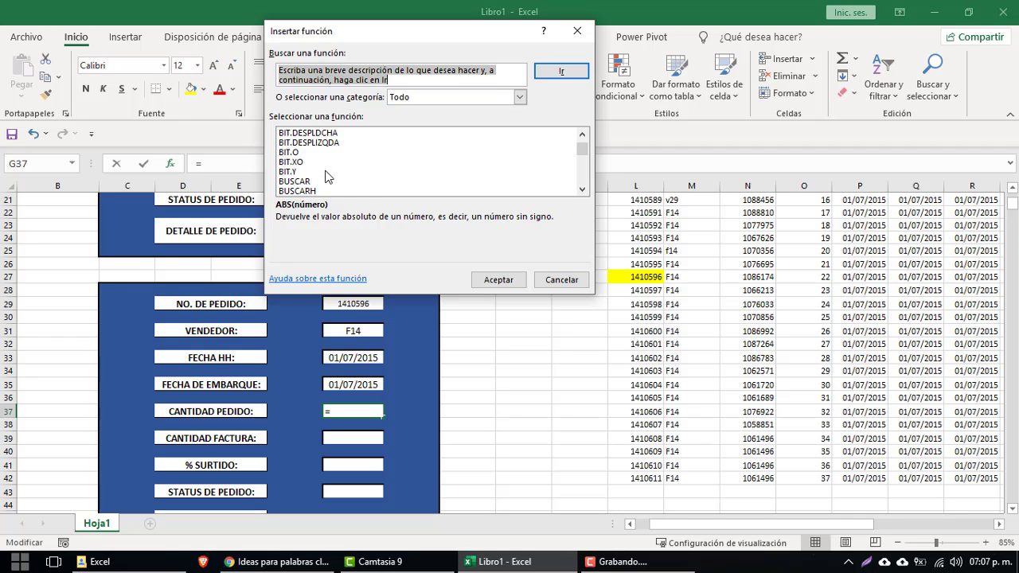
scroll(325, 177, down, 3)
scroll(325, 177, up, 1)
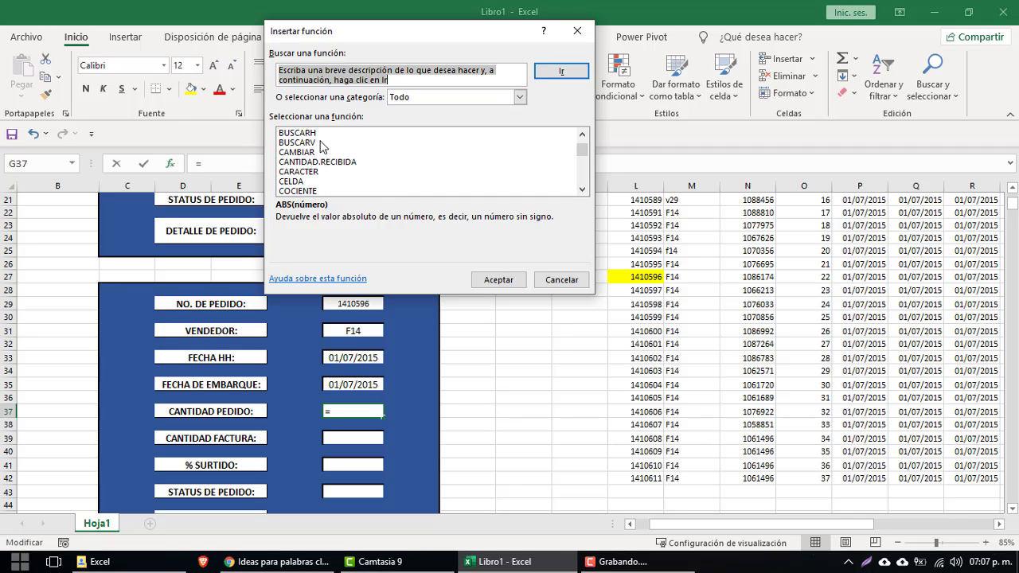
double_click(322, 144)
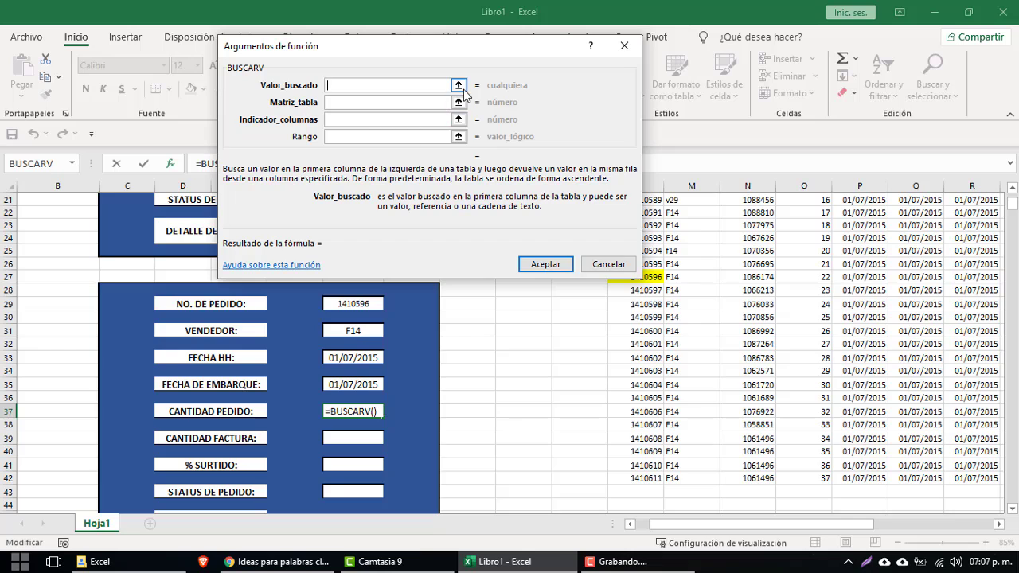
- Set the BUSCARV lookup value to G29 and the table range to L5:X42
click(459, 85)
click(367, 301)
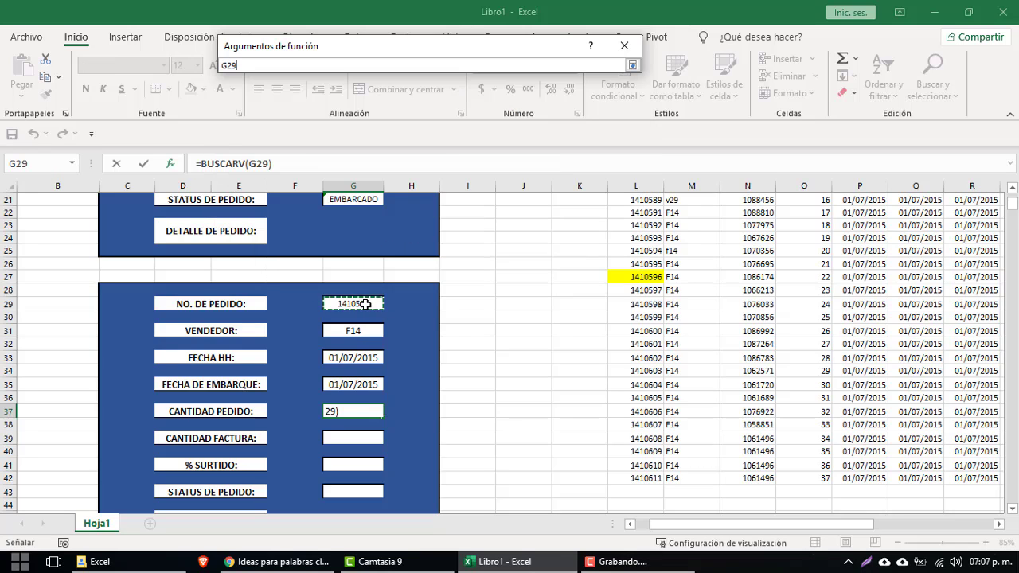
click(632, 65)
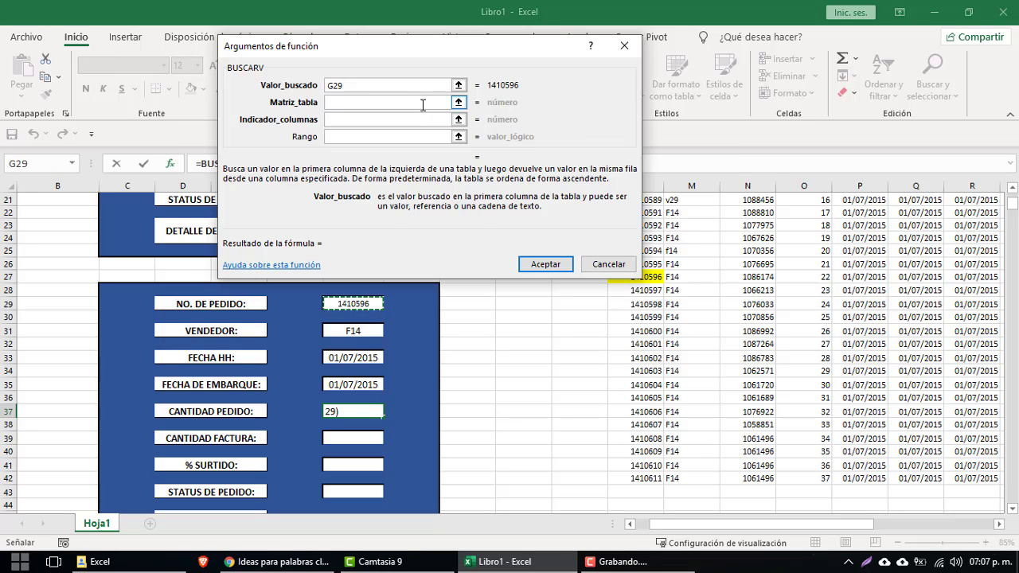
click(424, 103)
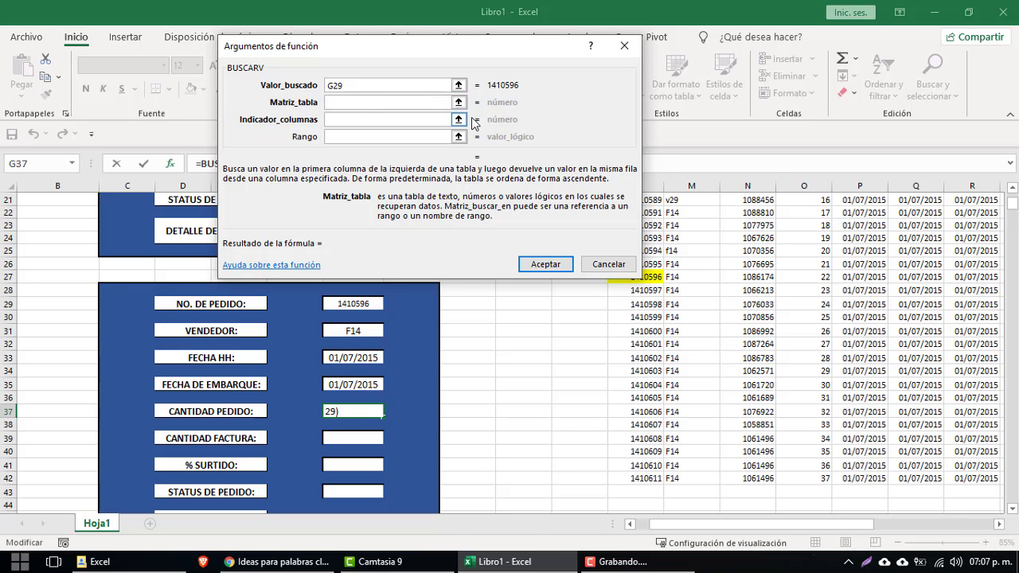
click(458, 102)
scroll(644, 262, up, 5)
scroll(633, 279, down, 3)
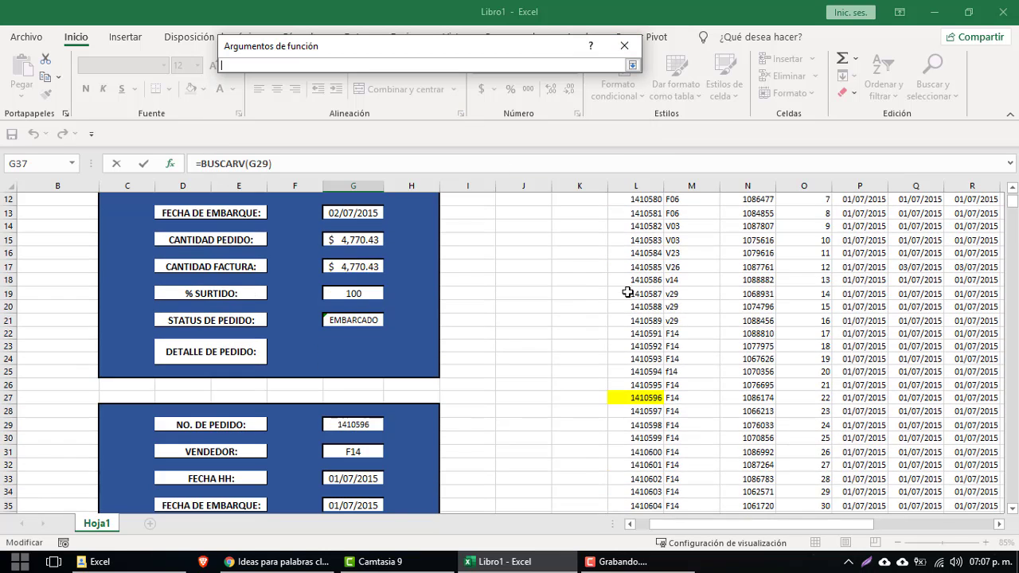
scroll(613, 293, down, 4)
scroll(603, 296, up, 8)
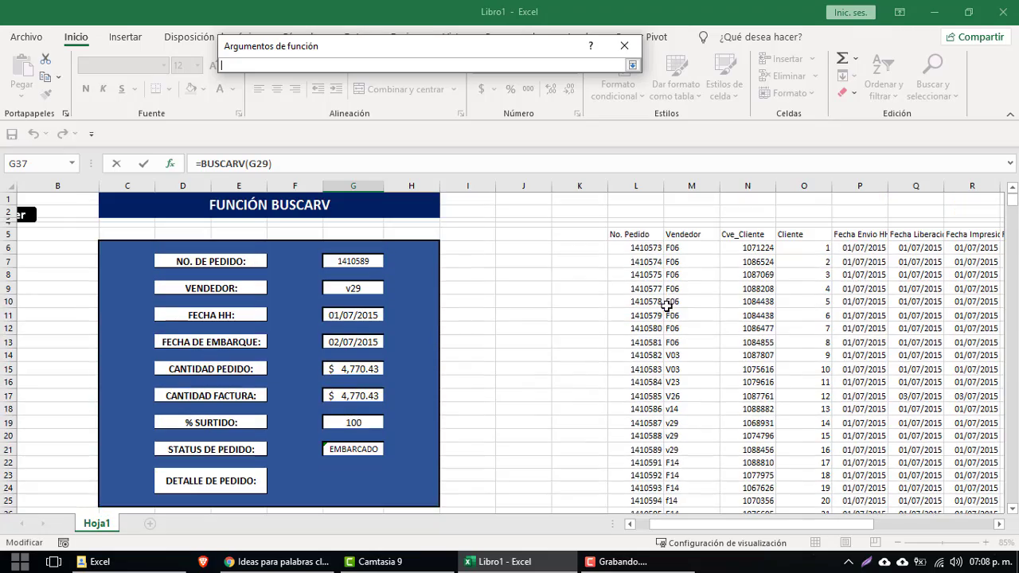
mouse_move(636, 234)
mouse_down()
mouse_move(985, 233)
mouse_move(879, 248)
mouse_up()
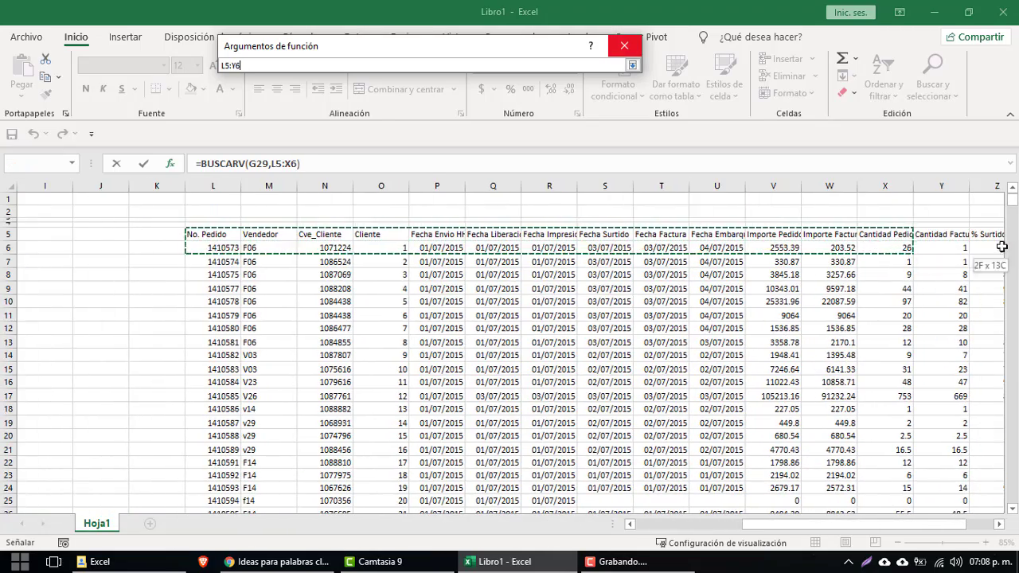
mouse_move(880, 247)
mouse_down()
mouse_move(678, 249)
mouse_move(727, 236)
mouse_move(716, 549)
mouse_up()
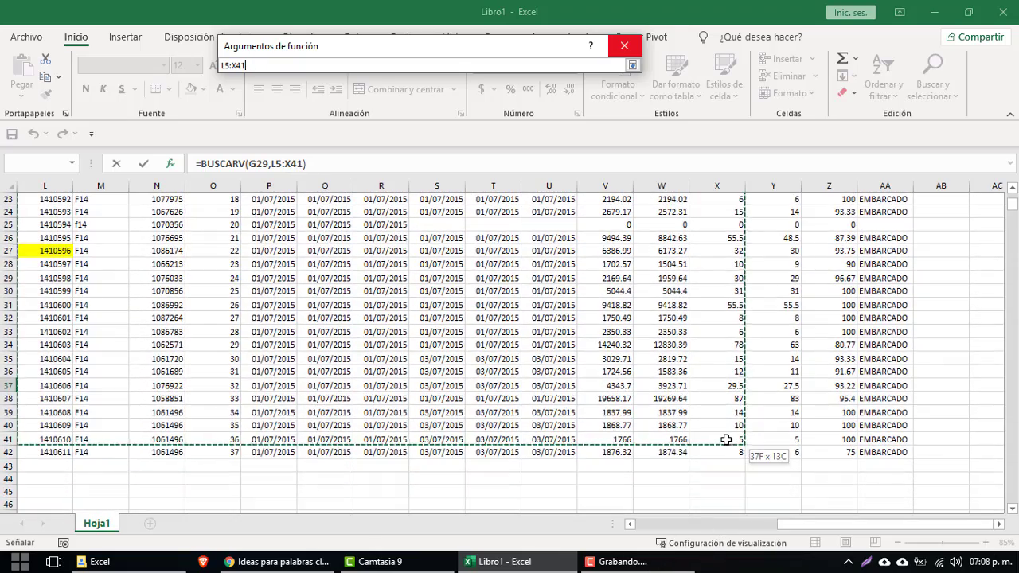
drag(716, 549, 726, 452)
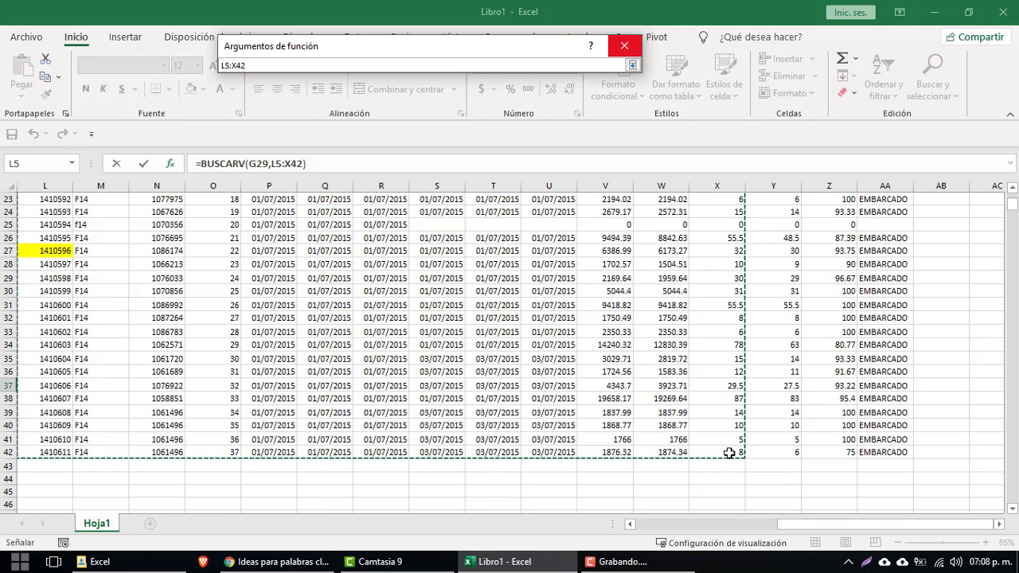
click(631, 65)
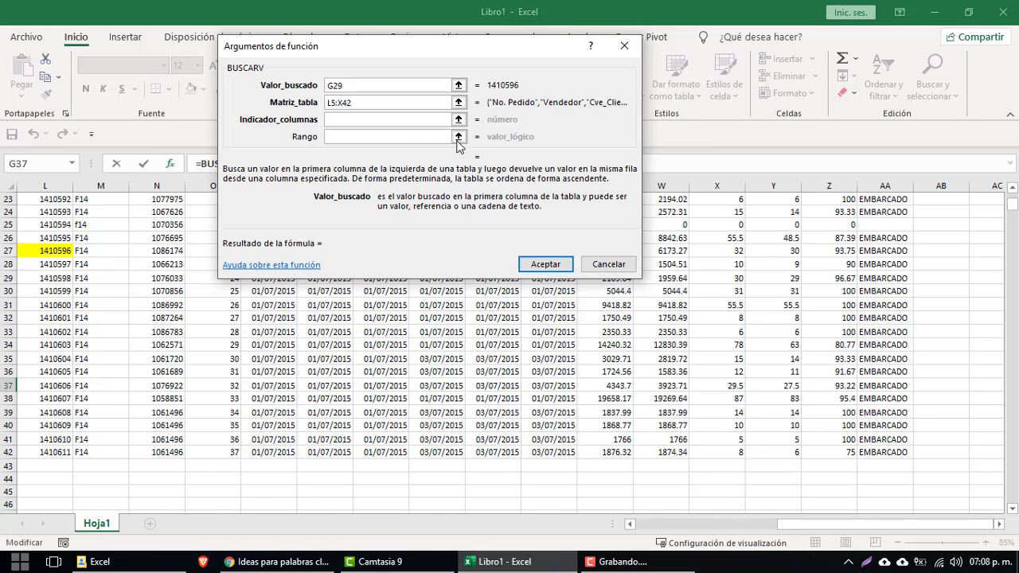
- Enter column 13 and exact match 0, then accept, returning quantity 32
click(362, 120)
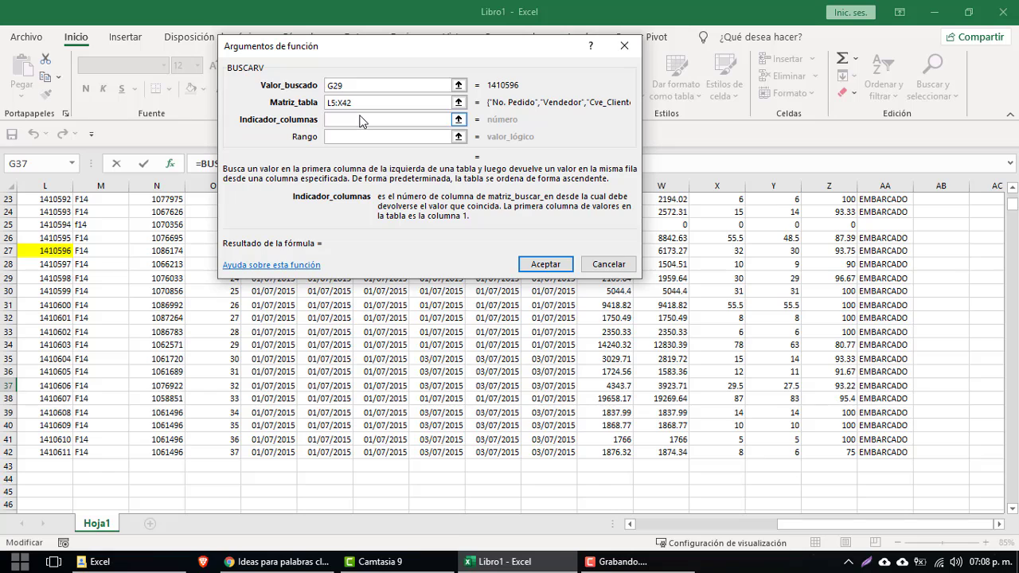
text(13)
click(356, 137)
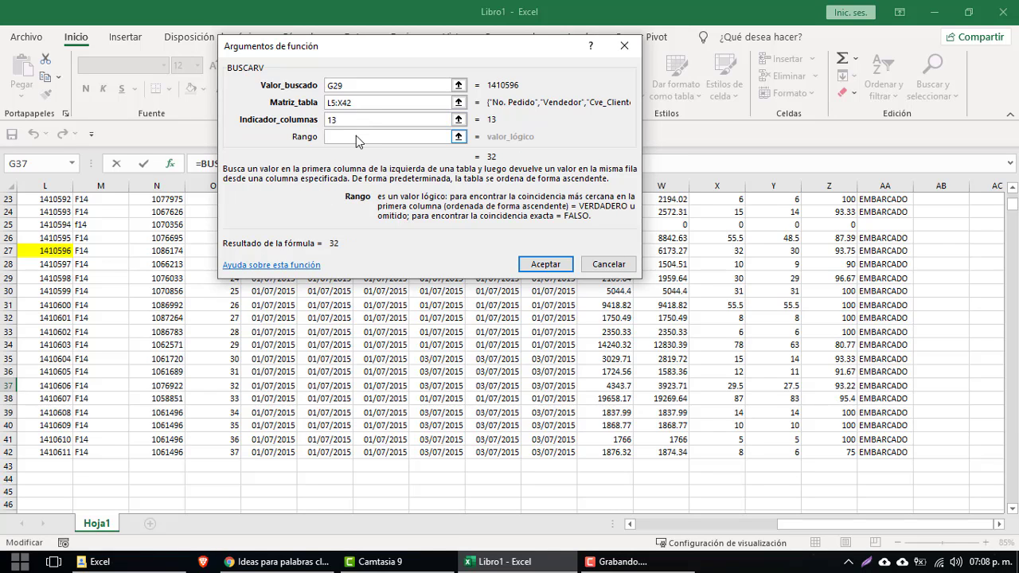
text(0)
click(535, 266)
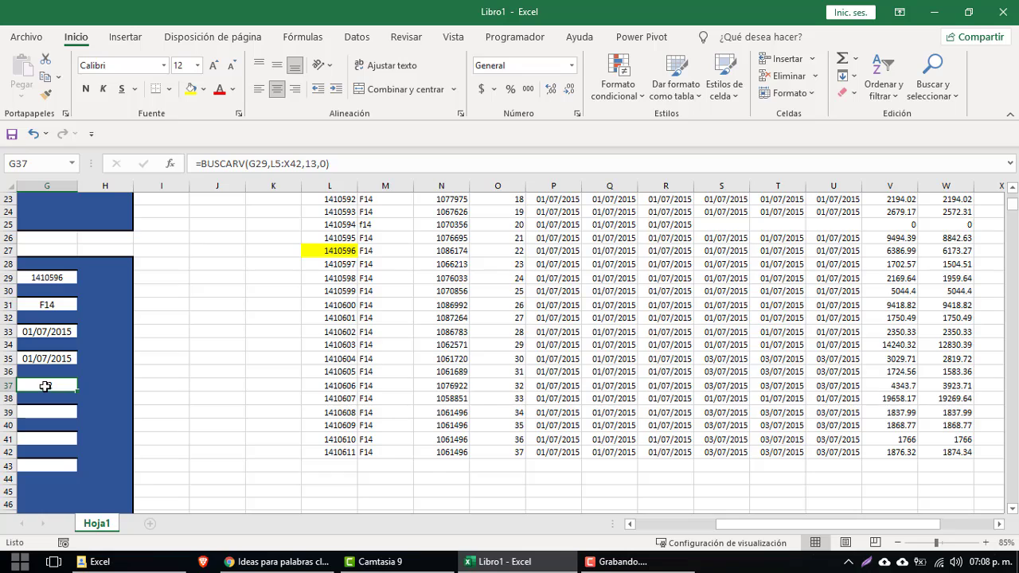
key(Left)
key(Left)
key(Left)
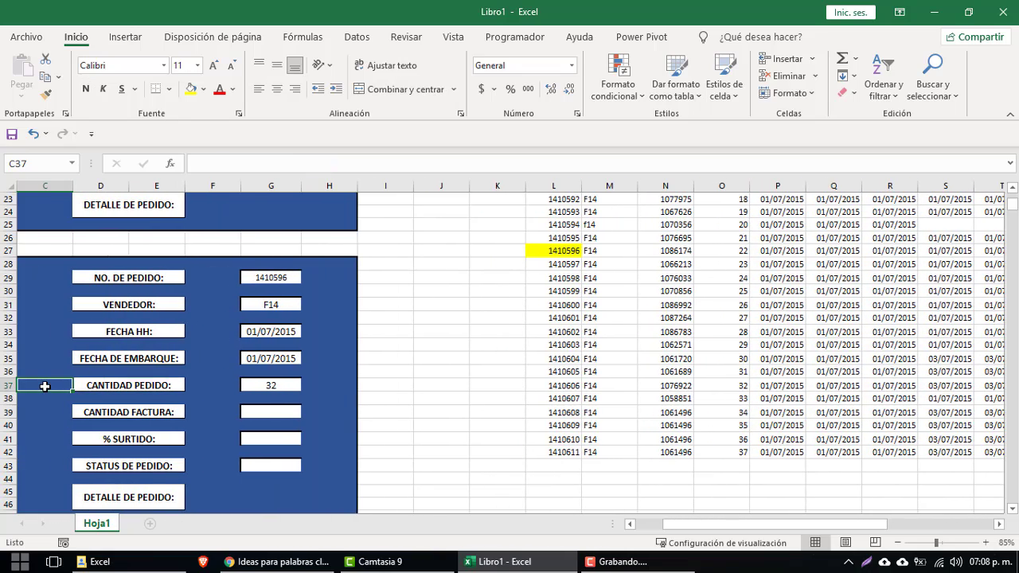
key(Right)
key(Right)
key(Right)
key(Right)
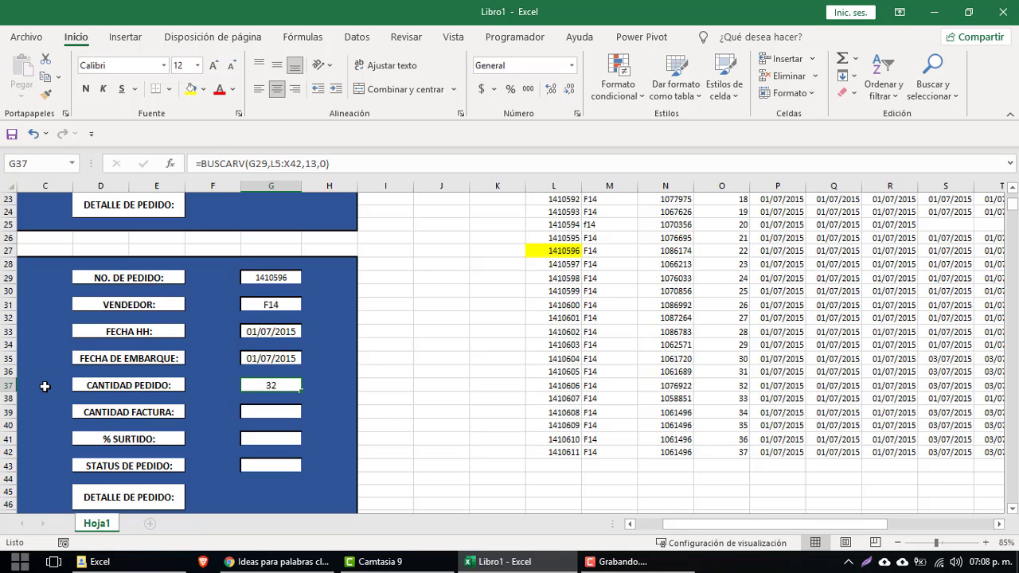
- Start a BUSCARV formula in G39 with order 1410596 in G29 as the lookup value
key(Down)
key(Down)
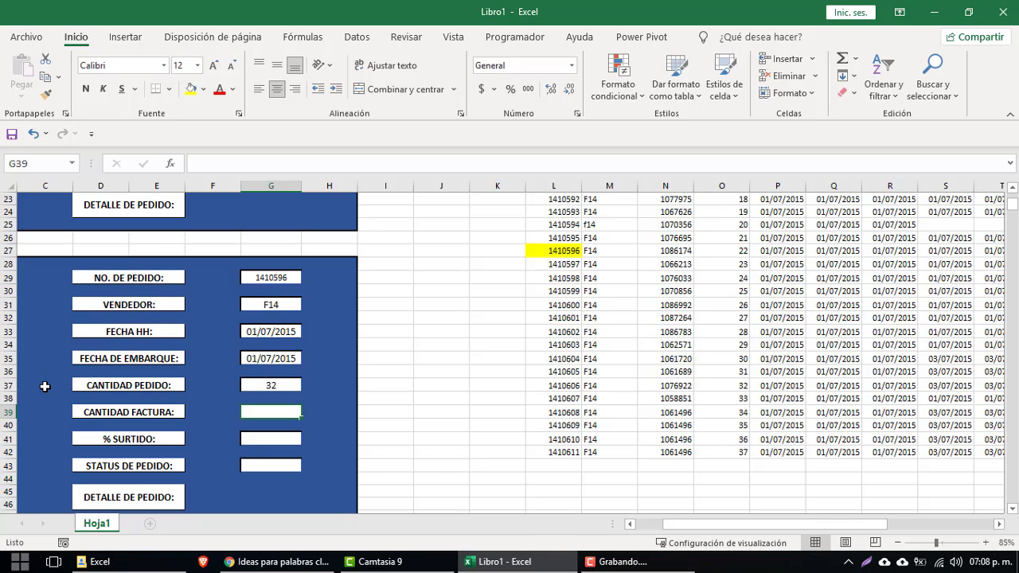
click(226, 162)
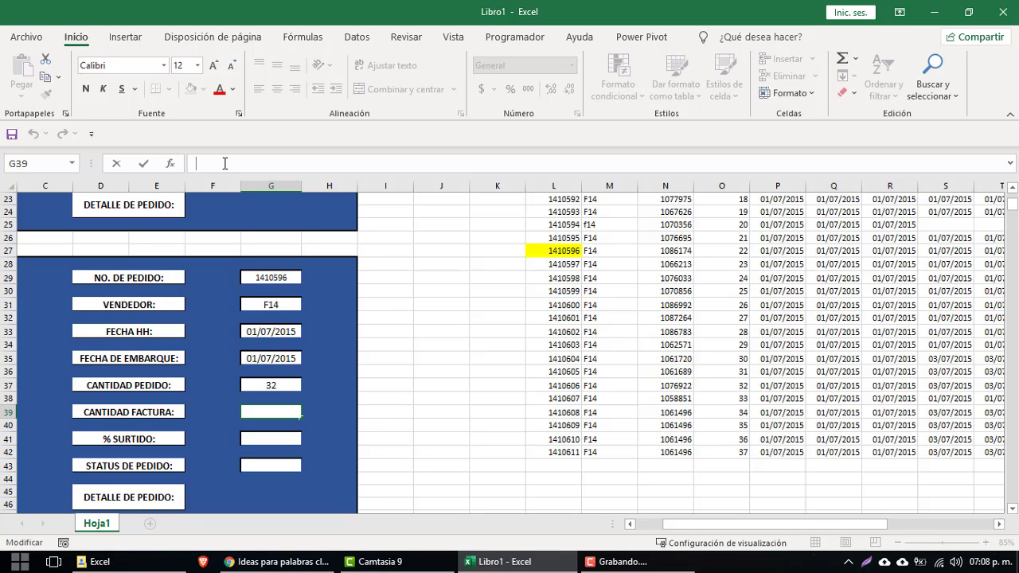
text(=)
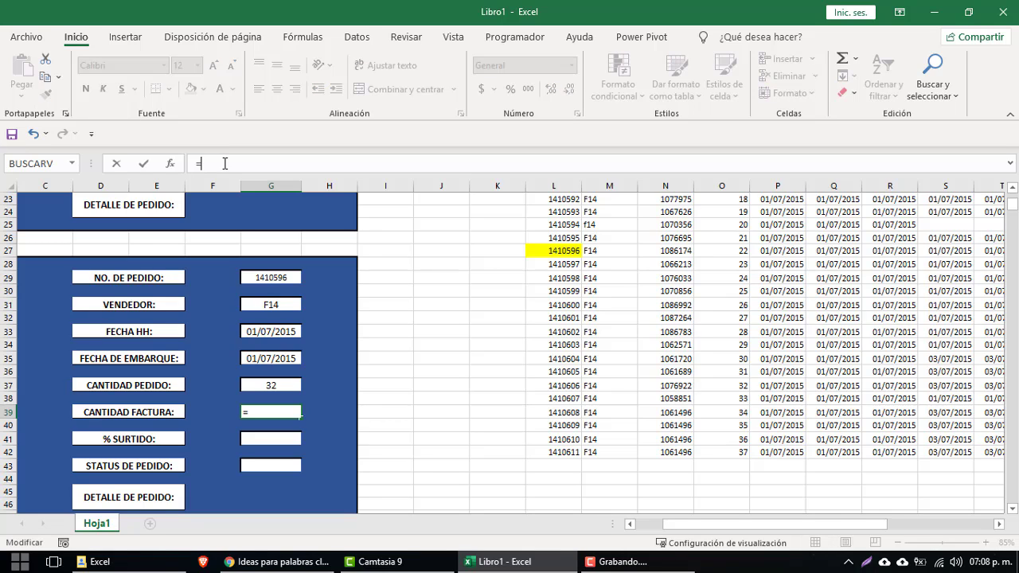
text(bus)
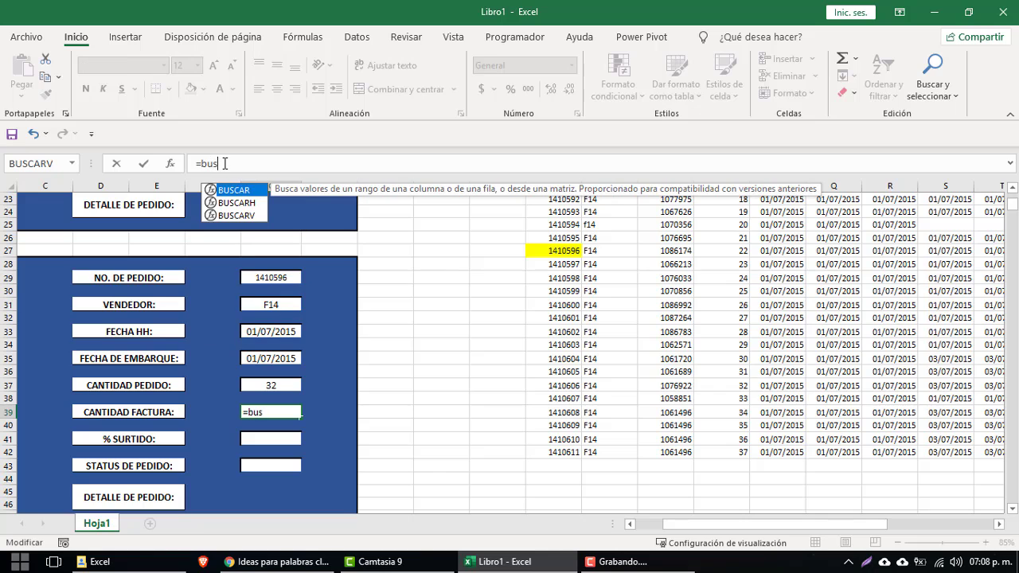
double_click(253, 215)
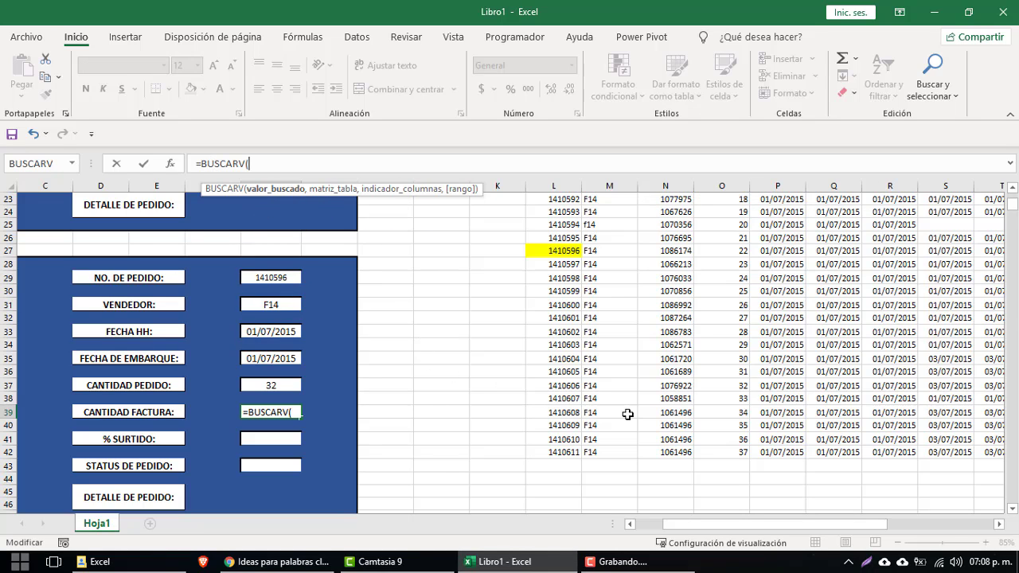
scroll(621, 414, up, 6)
scroll(605, 358, up, 2)
click(562, 235)
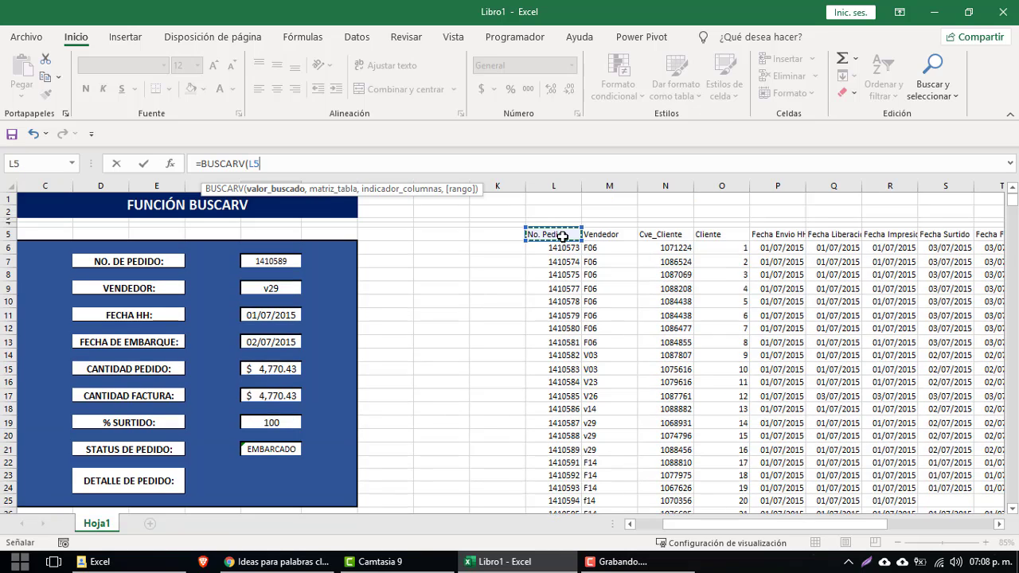
scroll(287, 351, down, 5)
scroll(270, 362, down, 3)
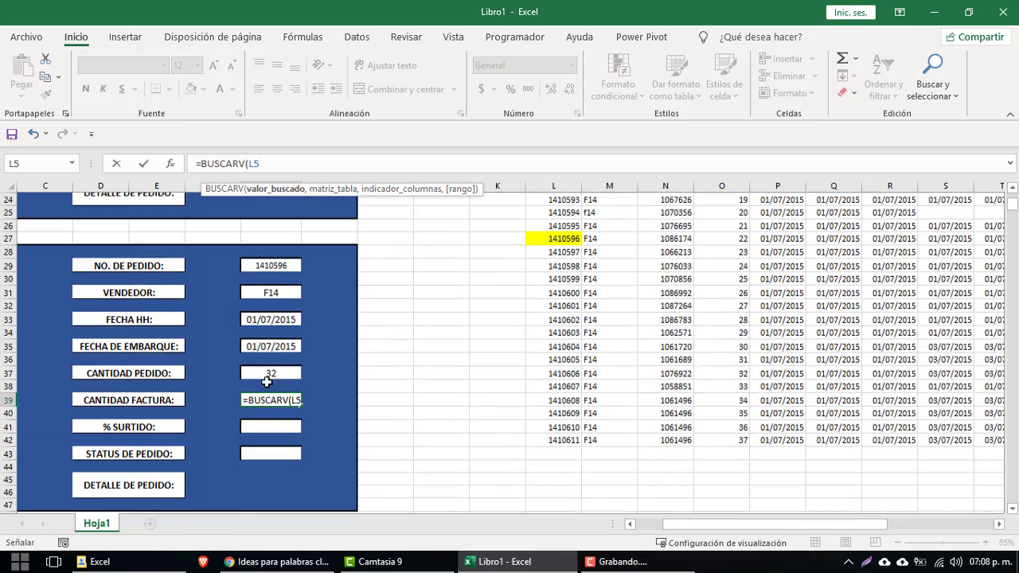
scroll(269, 335, up, 2)
click(273, 328)
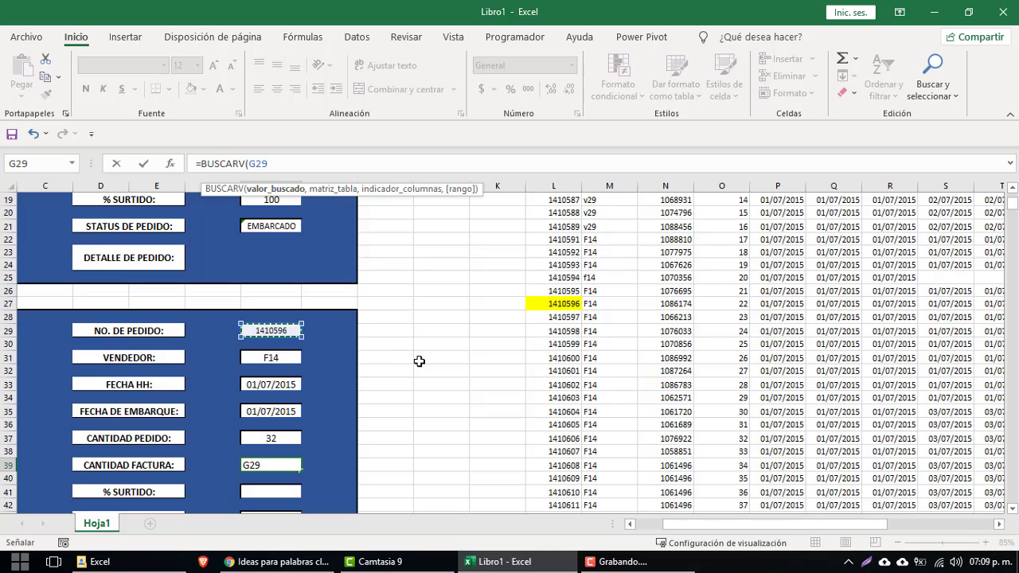
text(,)
- Finish the lookup over range L5:W42, column 12, so G39 shows 6173.27
scroll(523, 345, up, 4)
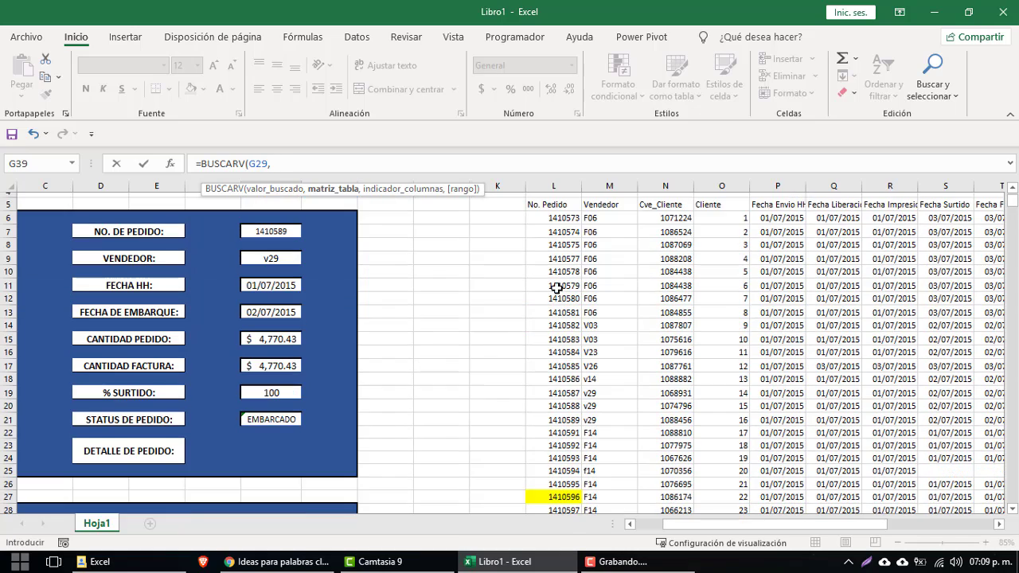
scroll(525, 287, up, 2)
click(561, 235)
mouse_move(561, 235)
mouse_down()
mouse_move(930, 246)
mouse_move(682, 241)
mouse_up()
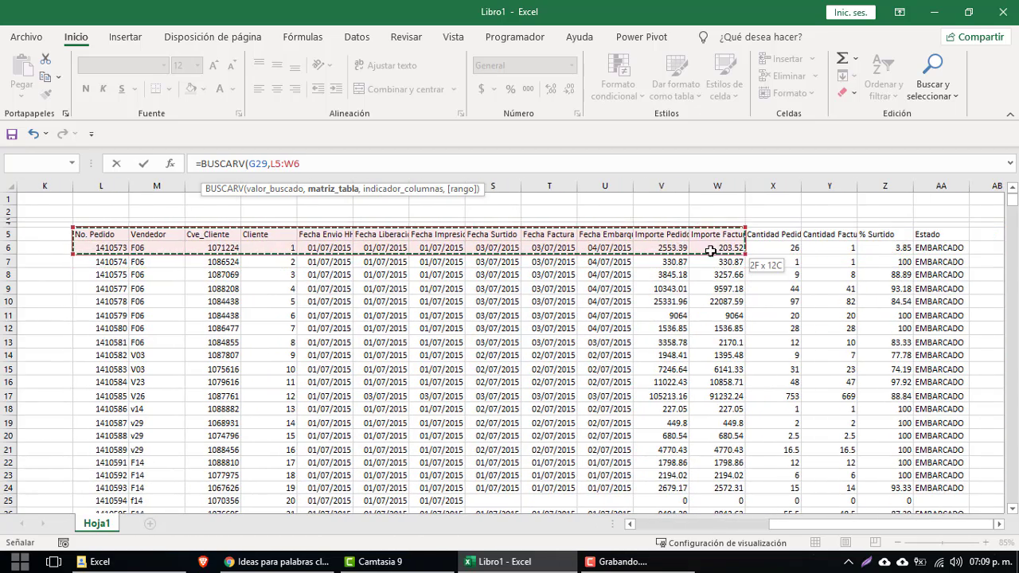
drag(682, 241, 722, 237)
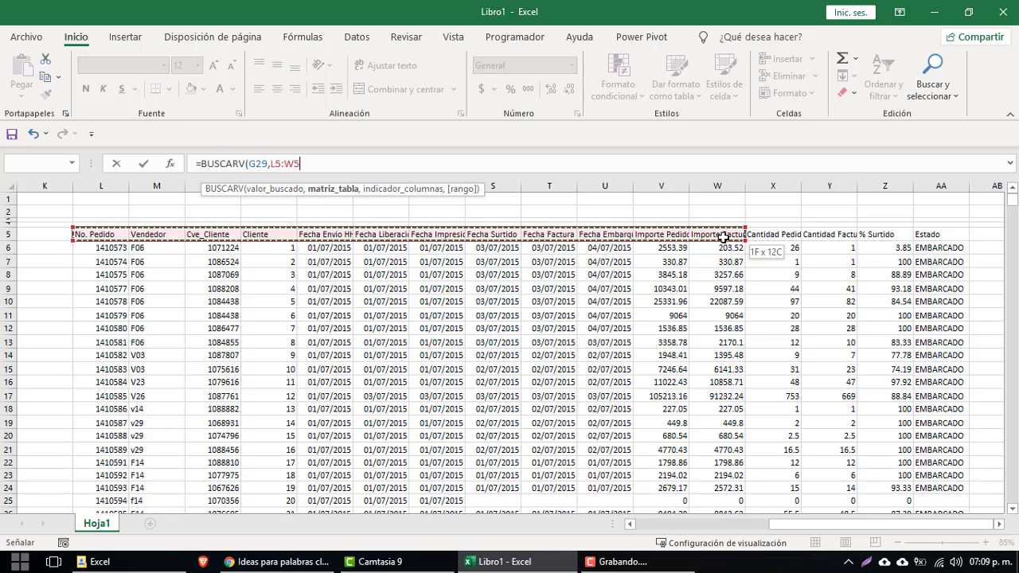
mouse_move(719, 237)
mouse_down()
mouse_move(736, 541)
mouse_move(726, 500)
mouse_up()
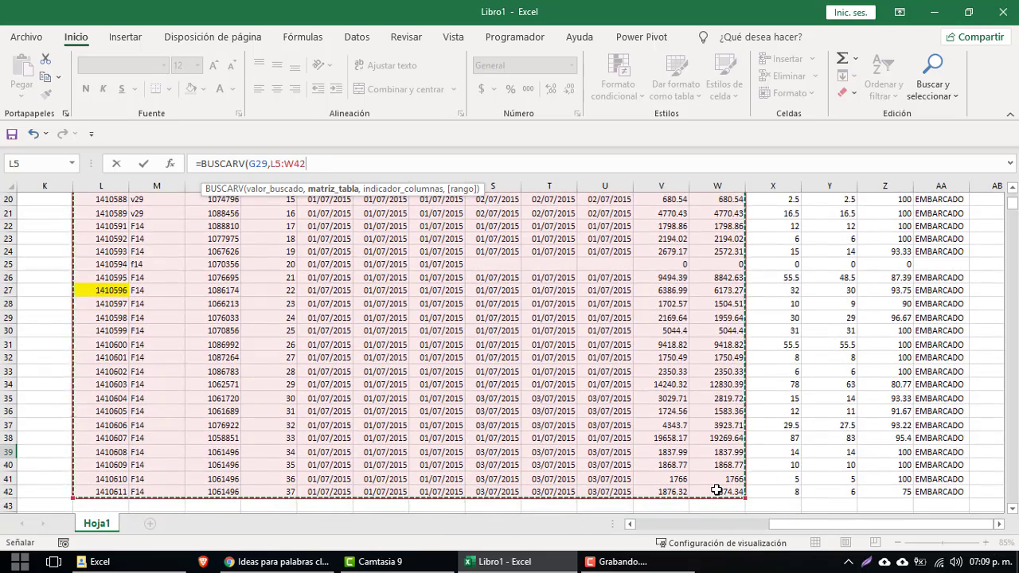
text(,12)
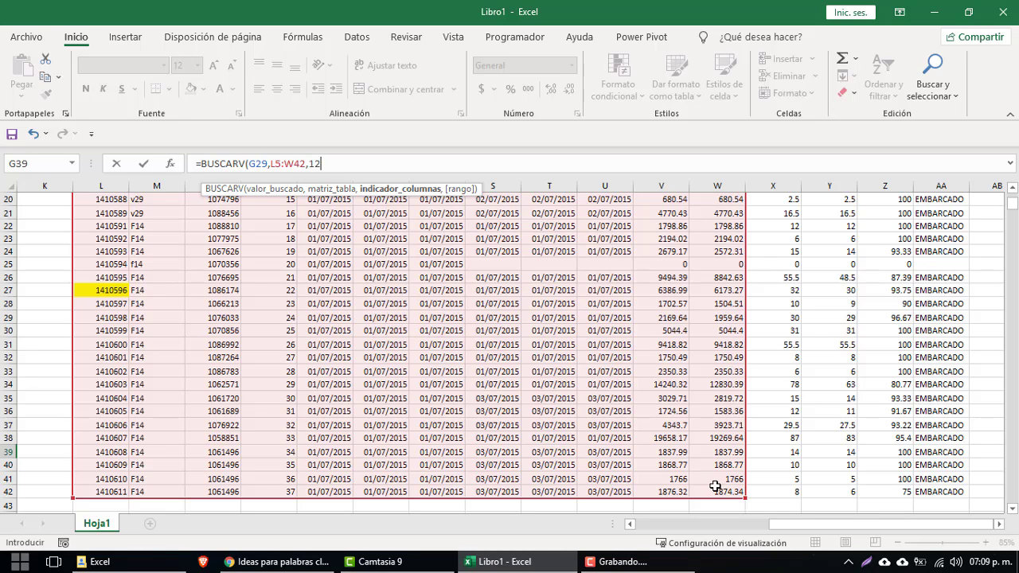
text(,falso)
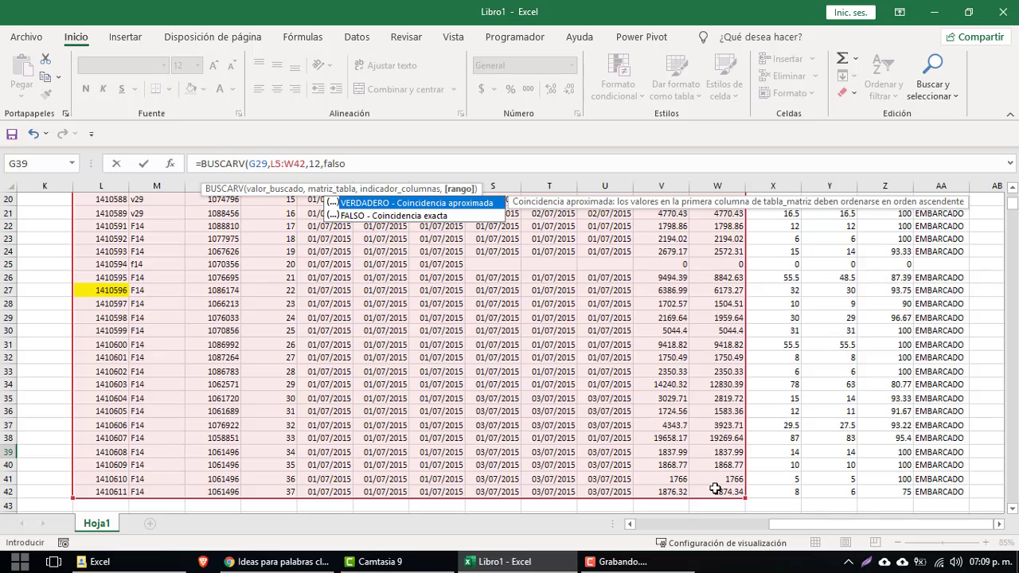
key(Return)
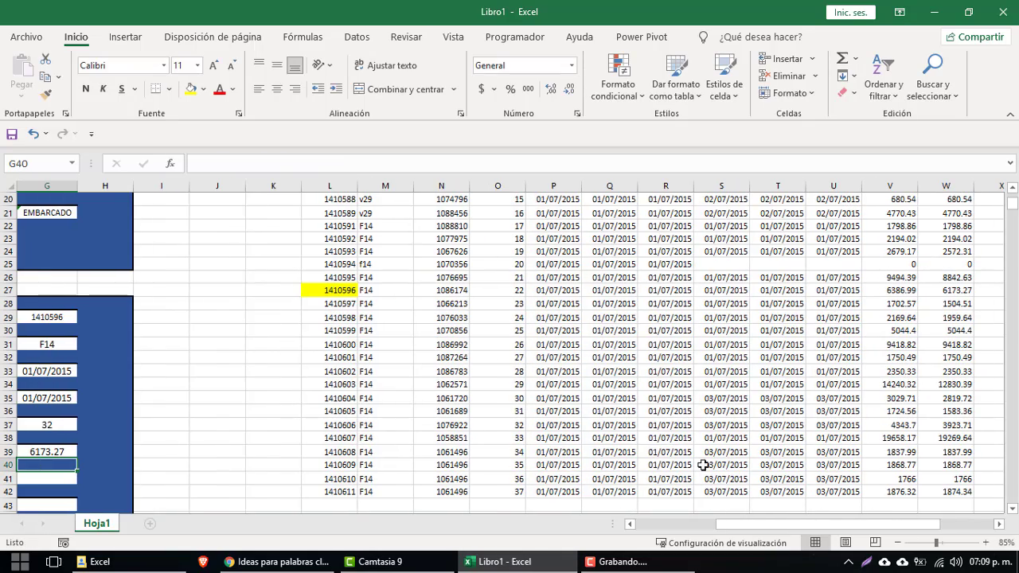
key(Left)
key(Left)
key(Left)
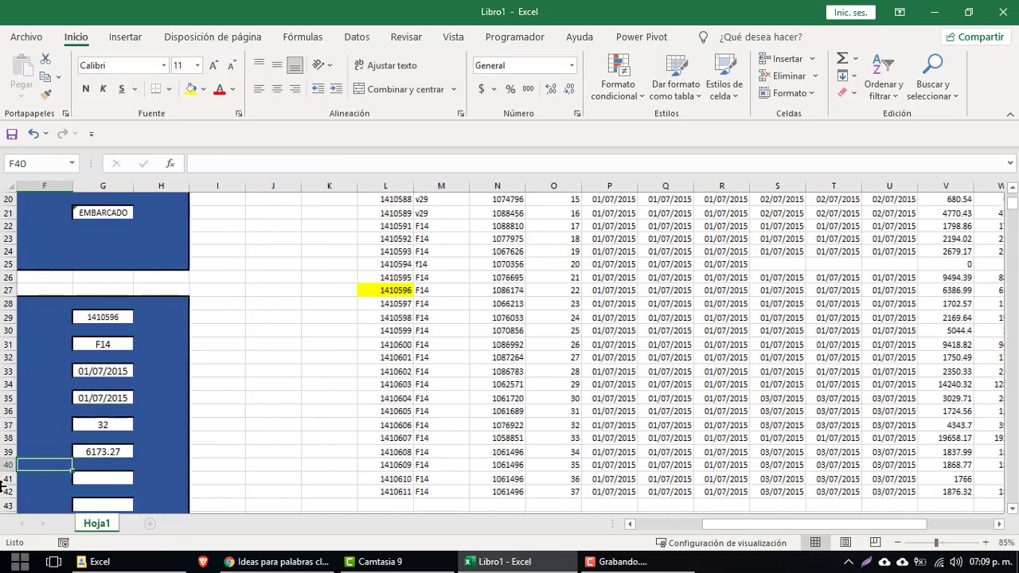
key(Right)
key(Right)
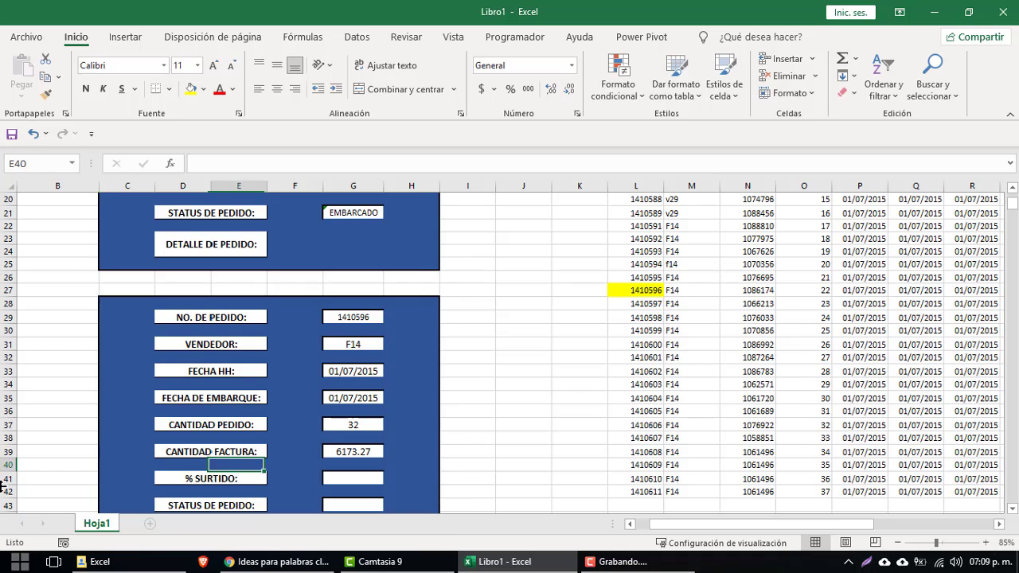
key(Right)
key(Right)
key(Right)
key(Up)
key(Up)
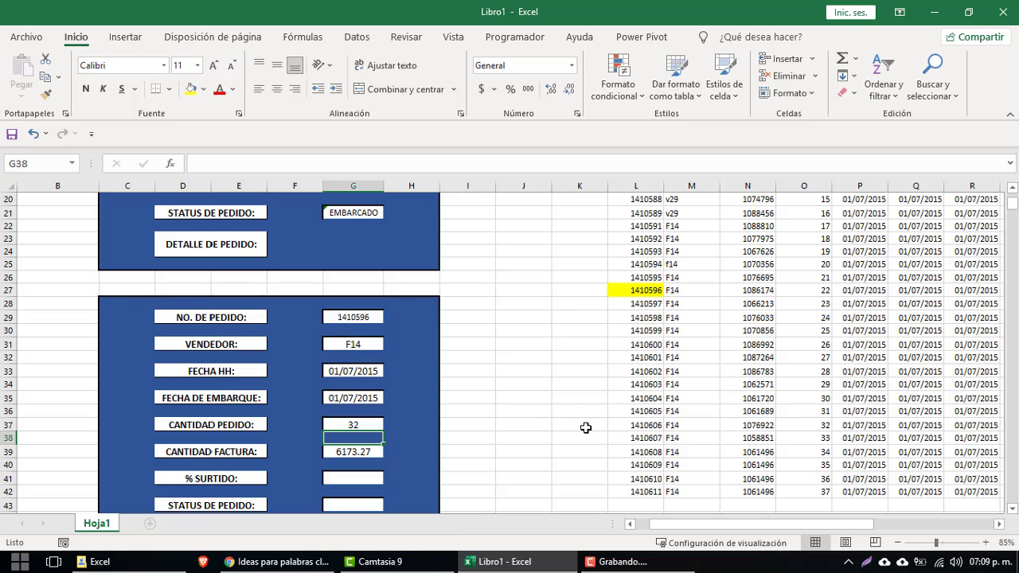
scroll(580, 430, up, 3)
scroll(580, 429, up, 2)
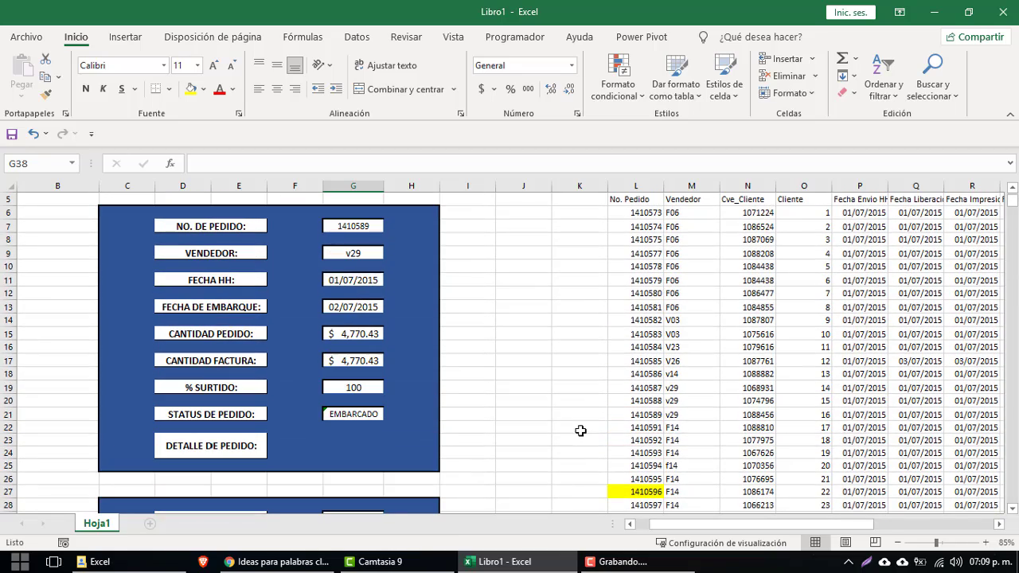
scroll(513, 320, up, 1)
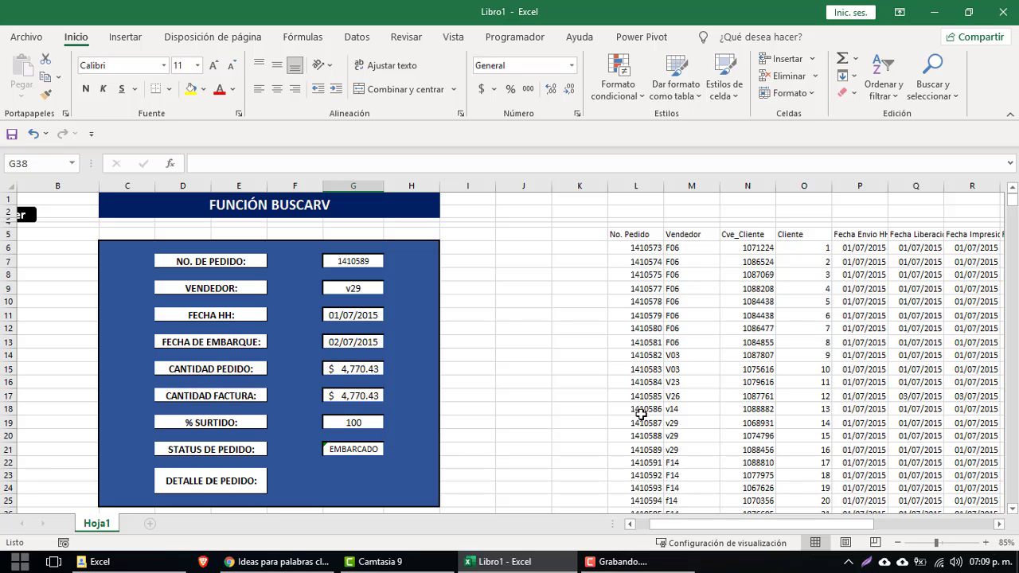
click(643, 248)
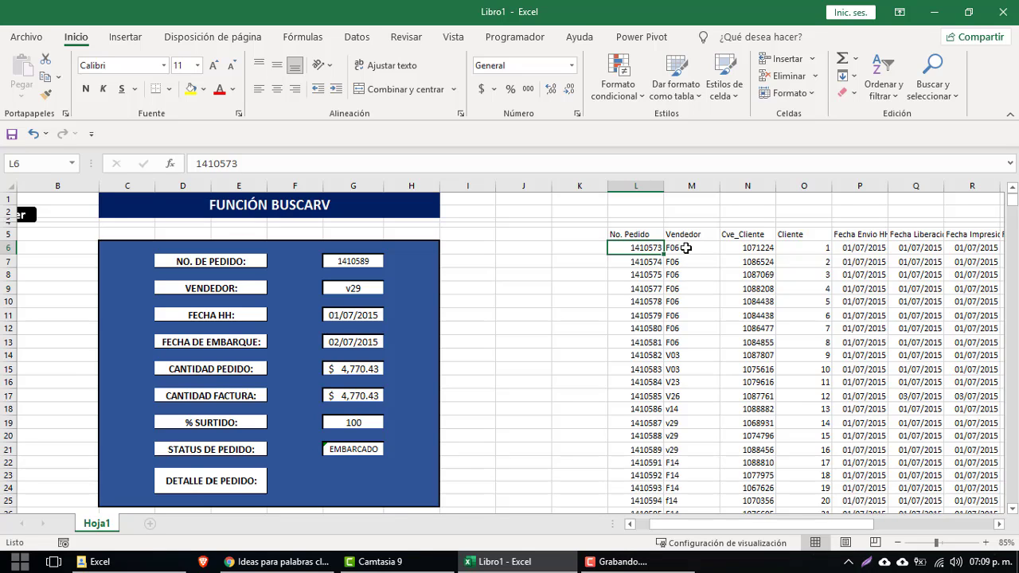
drag(685, 248, 697, 328)
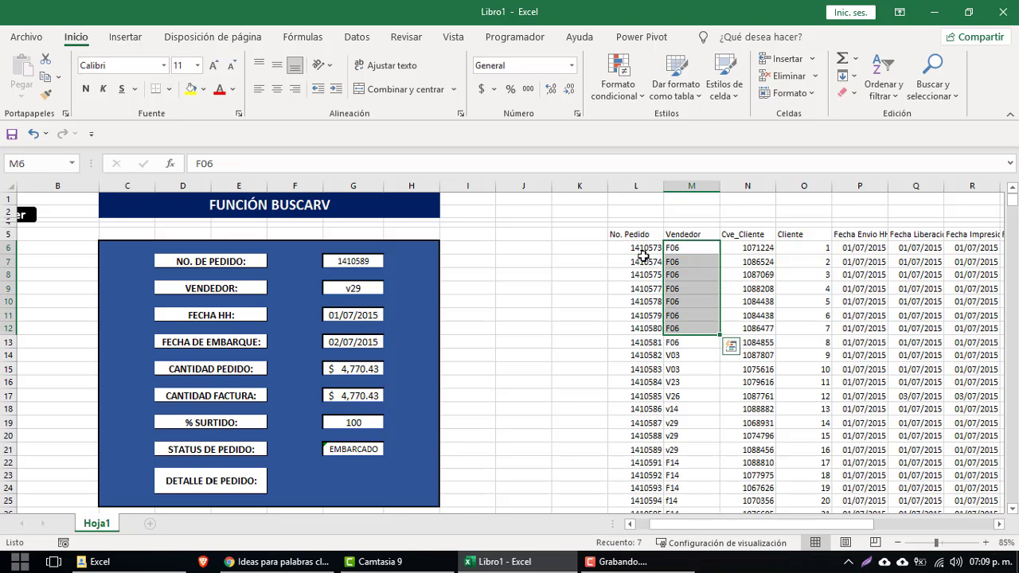
drag(641, 249, 642, 262)
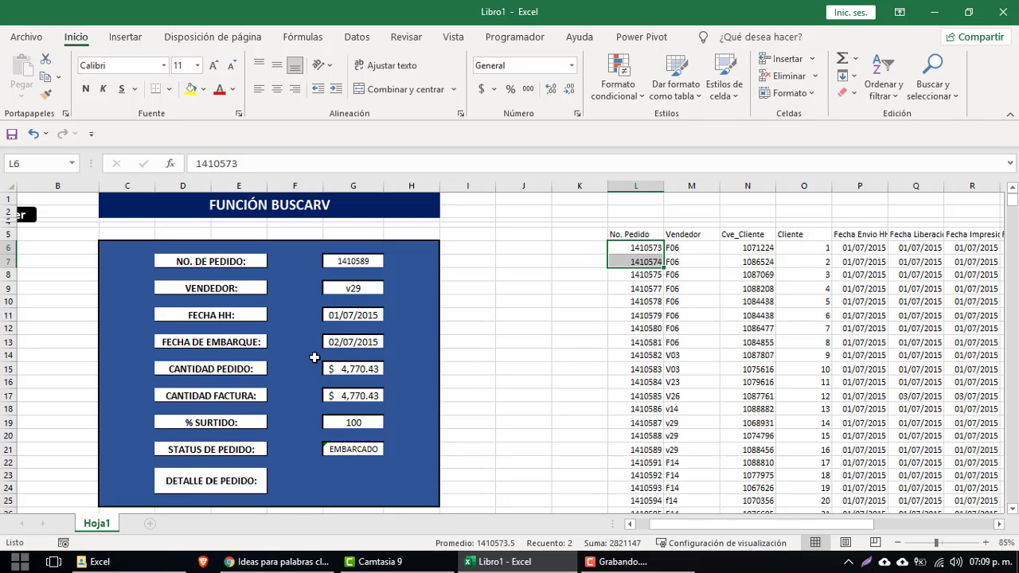
scroll(314, 358, down, 3)
scroll(315, 357, down, 4)
scroll(314, 357, down, 2)
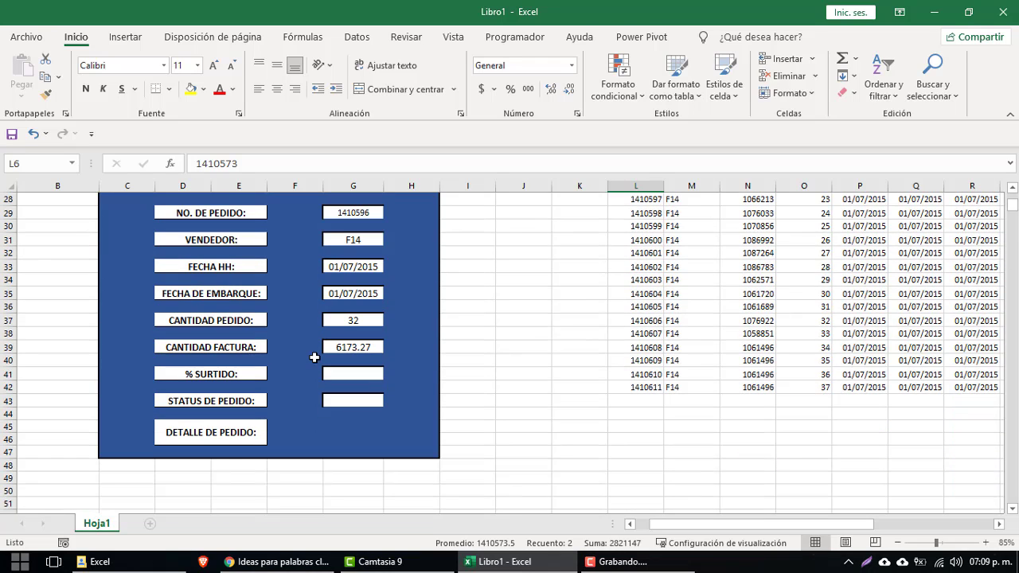
scroll(438, 390, up, 5)
scroll(438, 391, up, 4)
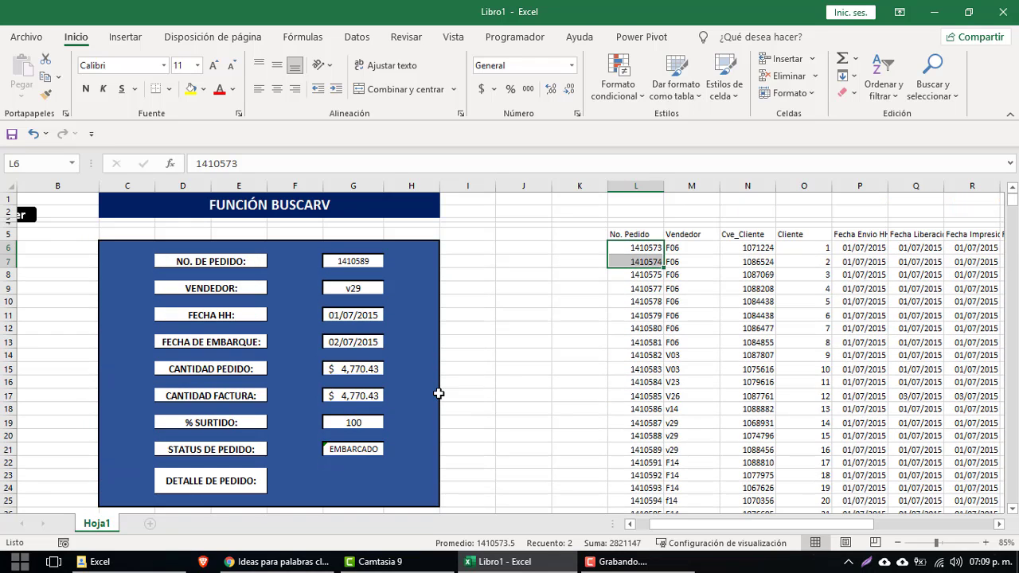